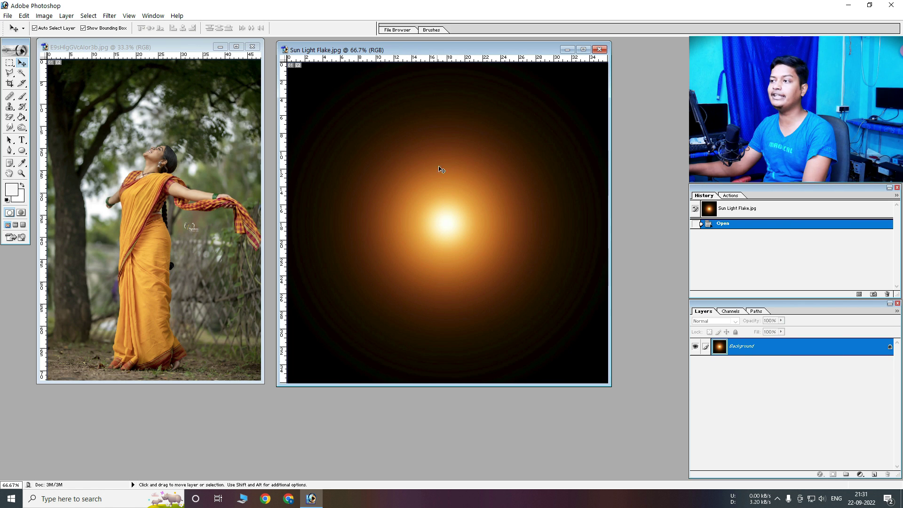
Step: Bring the saree portrait to the front, maximized at a 50% view
{"action": "left_click", "coordinate": [236, 46]}
{"action": "key", "text": "ctrl+plus"}
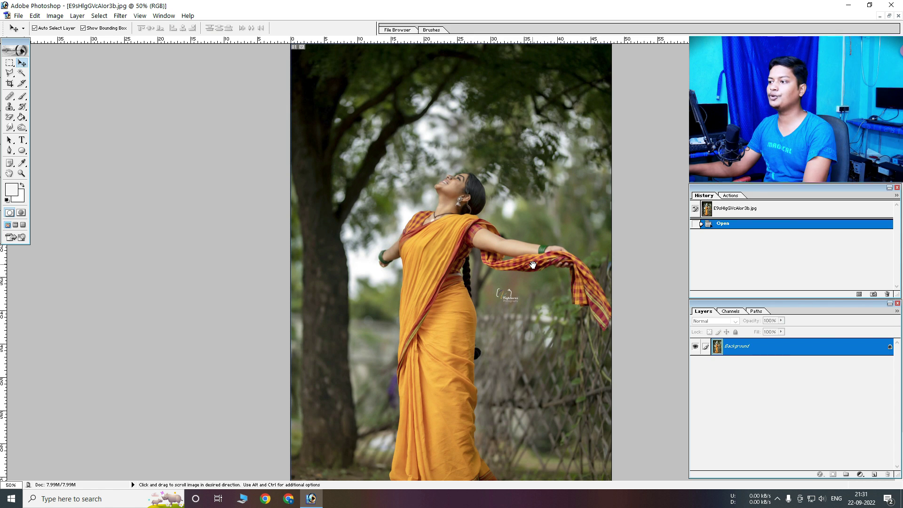
Step: Add a Channel Mixer layer with Green -100 and Blue 100, turning the saree green
{"action": "left_click_drag", "start_coordinate": [520, 205], "coordinate": [518, 160]}
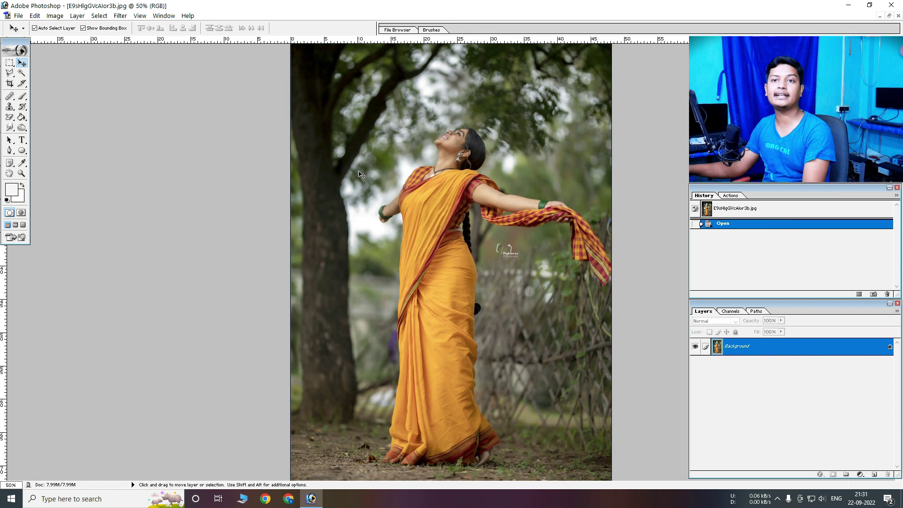
{"action": "left_click", "coordinate": [861, 475]}
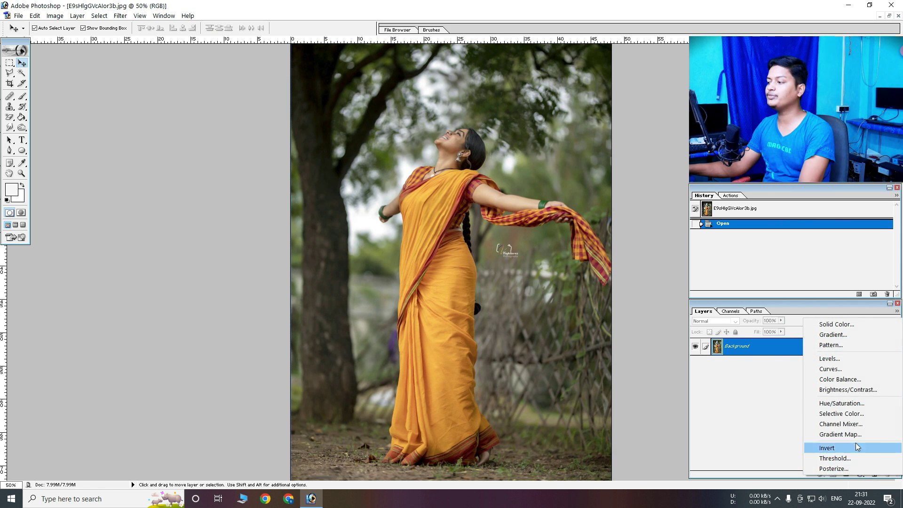
{"action": "left_click", "coordinate": [851, 425]}
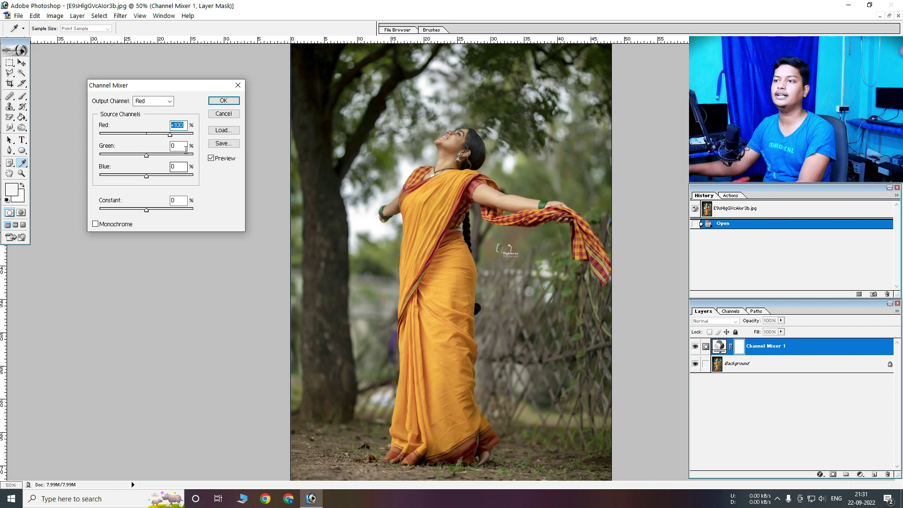
{"action": "type", "text": "-100"}
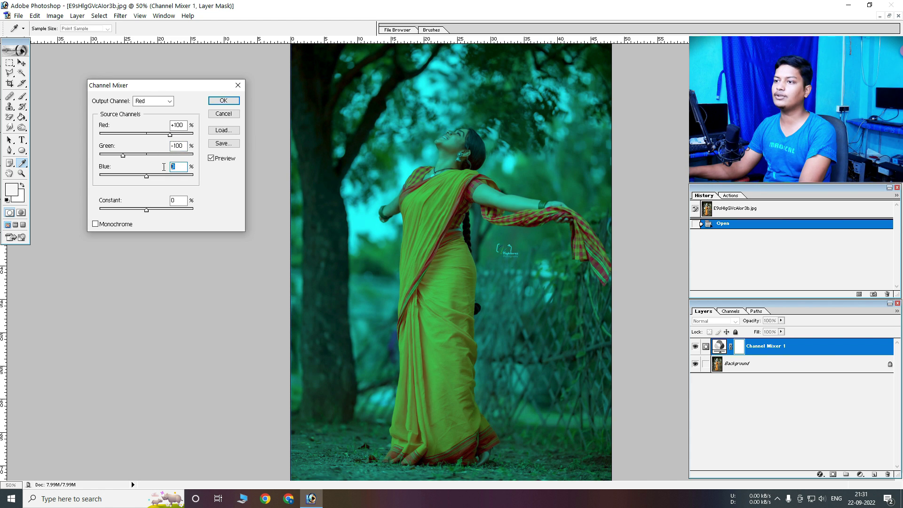
{"action": "type", "text": "00"}
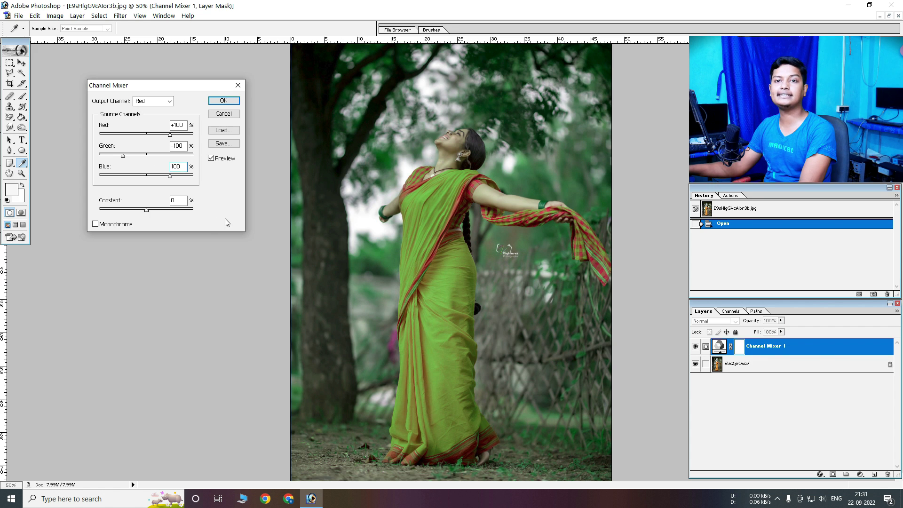
{"action": "key", "text": "Return"}
{"action": "key", "text": "v"}
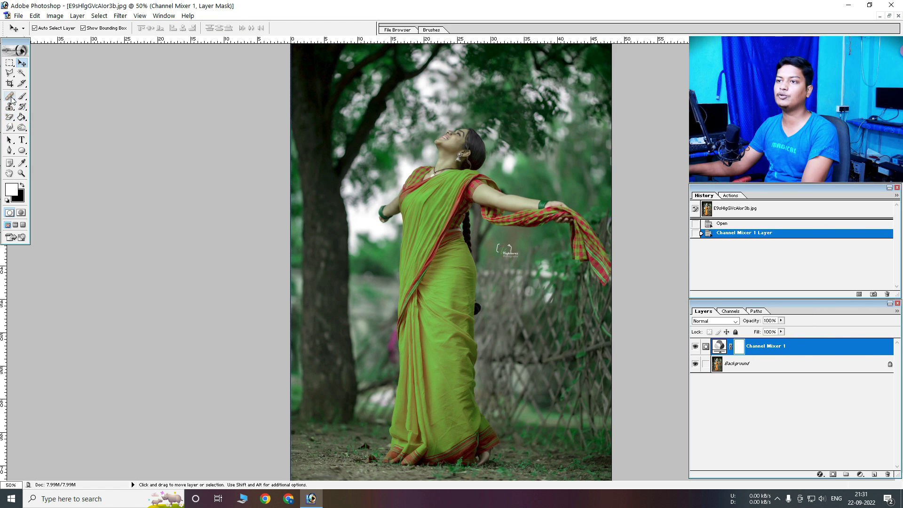
Step: Select a plain Brush with black foreground and zoom in on the photo
{"action": "left_click", "coordinate": [11, 98]}
{"action": "left_click", "coordinate": [17, 96]}
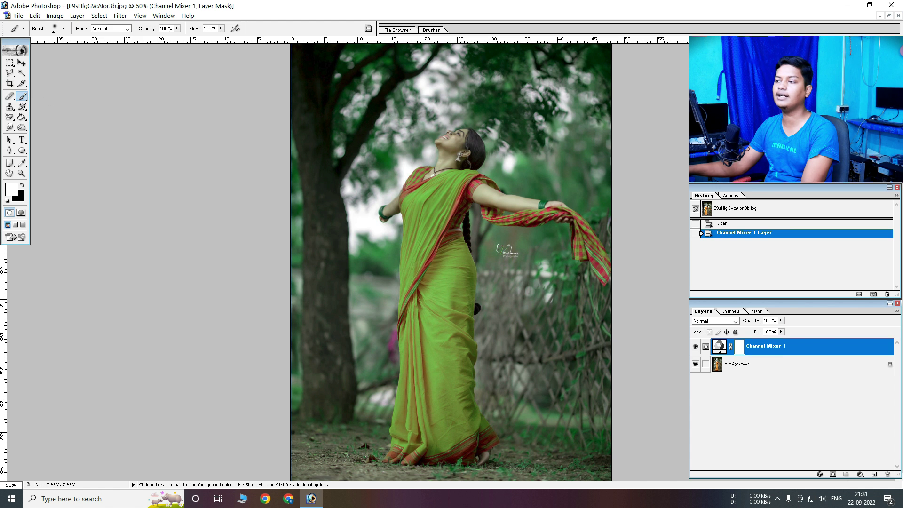
{"action": "key", "text": "ctrl+plus"}
{"action": "key", "text": "ctrl+plus"}
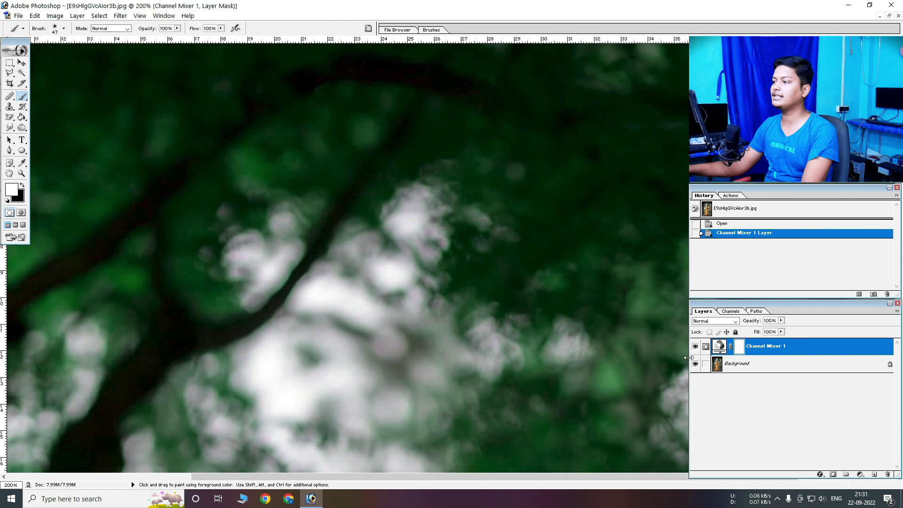
{"action": "scroll", "coordinate": [499, 145], "scroll_direction": "down", "scroll_amount": 10}
{"action": "scroll", "coordinate": [459, 125], "scroll_direction": "down", "scroll_amount": 5}
{"action": "left_click", "coordinate": [21, 187]}
Step: Paint the Channel Mixer mask over the face, neck, upper saree and arms
{"action": "left_click_drag", "start_coordinate": [423, 187], "coordinate": [431, 167]}
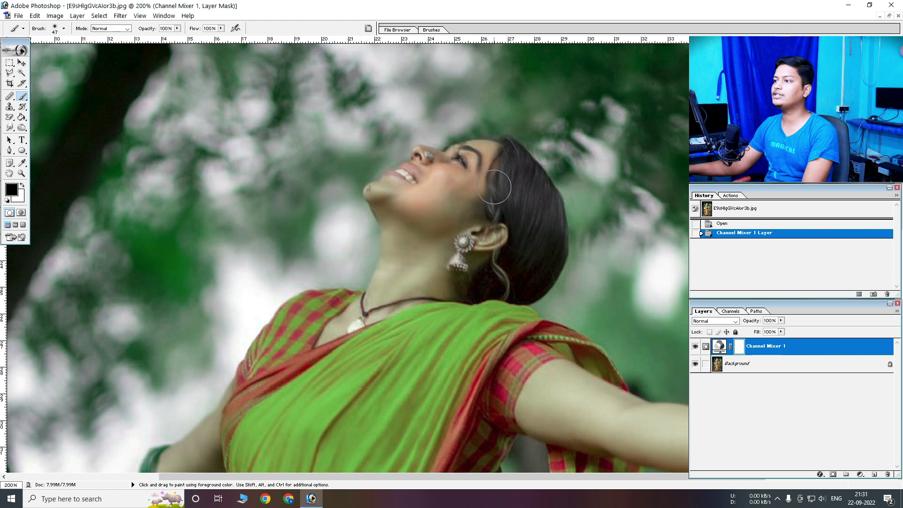
{"action": "mouse_move", "coordinate": [525, 285]}
{"action": "left_mouse_down"}
{"action": "mouse_move", "coordinate": [475, 297]}
{"action": "mouse_move", "coordinate": [423, 221]}
{"action": "mouse_move", "coordinate": [381, 195]}
{"action": "mouse_move", "coordinate": [371, 343]}
{"action": "mouse_move", "coordinate": [418, 357]}
{"action": "mouse_move", "coordinate": [428, 409]}
{"action": "mouse_move", "coordinate": [339, 326]}
{"action": "mouse_move", "coordinate": [301, 332]}
{"action": "mouse_move", "coordinate": [257, 400]}
{"action": "mouse_move", "coordinate": [267, 267]}
{"action": "mouse_move", "coordinate": [257, 315]}
{"action": "mouse_move", "coordinate": [263, 298]}
{"action": "mouse_move", "coordinate": [237, 300]}
{"action": "left_mouse_up"}
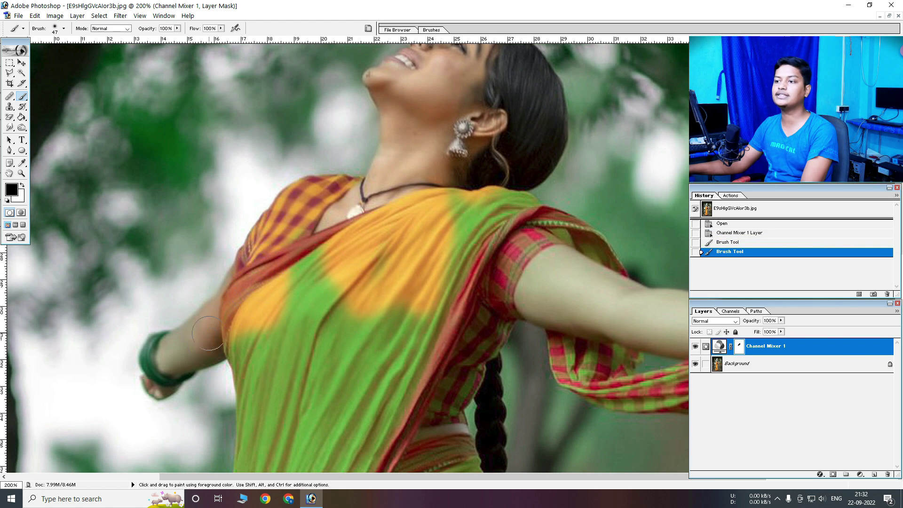
{"action": "left_click_drag", "start_coordinate": [219, 339], "coordinate": [183, 309]}
{"action": "mouse_move", "coordinate": [221, 371]}
{"action": "left_mouse_down"}
{"action": "mouse_move", "coordinate": [254, 251]}
{"action": "mouse_move", "coordinate": [282, 329]}
{"action": "mouse_move", "coordinate": [348, 329]}
{"action": "mouse_move", "coordinate": [395, 382]}
{"action": "mouse_move", "coordinate": [461, 302]}
{"action": "mouse_move", "coordinate": [461, 197]}
{"action": "mouse_move", "coordinate": [484, 174]}
{"action": "mouse_move", "coordinate": [423, 197]}
{"action": "mouse_move", "coordinate": [415, 246]}
{"action": "mouse_move", "coordinate": [284, 218]}
{"action": "left_mouse_up"}
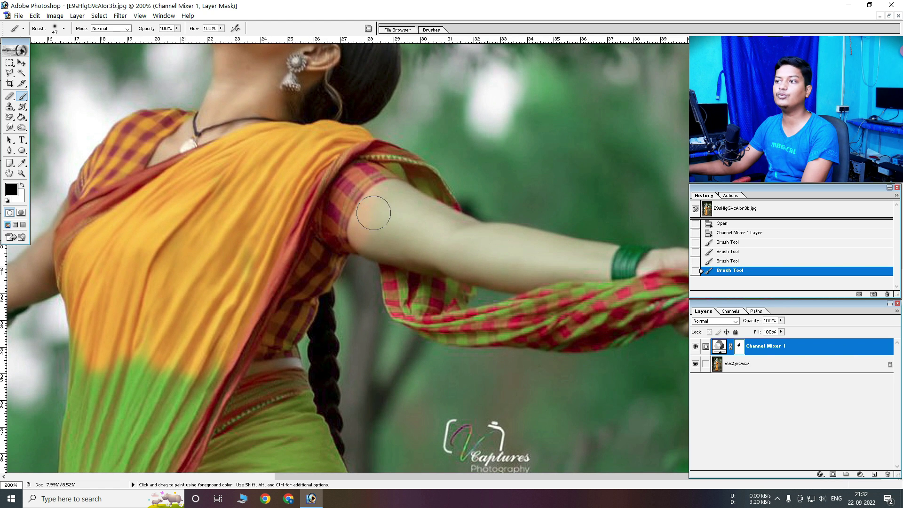
{"action": "mouse_move", "coordinate": [390, 230]}
{"action": "left_mouse_down"}
{"action": "mouse_move", "coordinate": [404, 311]}
{"action": "mouse_move", "coordinate": [465, 324]}
{"action": "mouse_move", "coordinate": [607, 292]}
{"action": "mouse_move", "coordinate": [559, 295]}
{"action": "mouse_move", "coordinate": [659, 289]}
{"action": "left_mouse_up"}
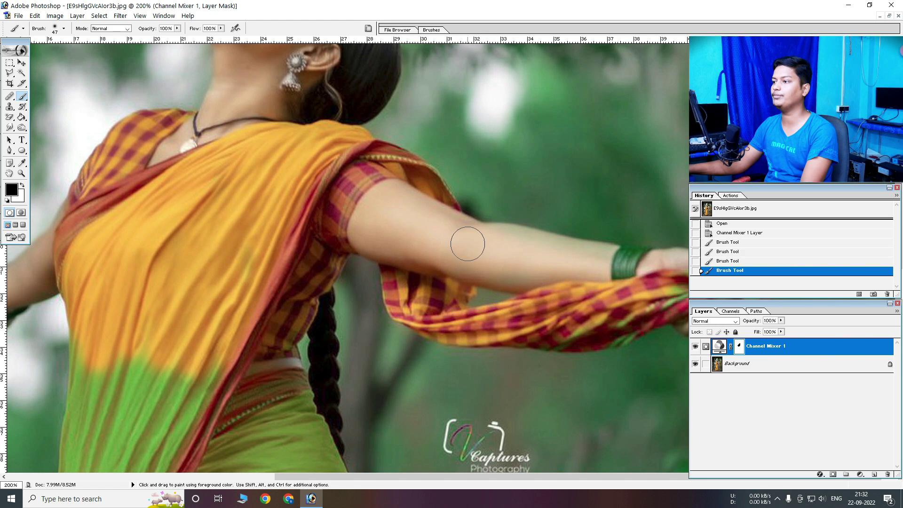
{"action": "left_click_drag", "start_coordinate": [373, 293], "coordinate": [365, 194]}
{"action": "key", "text": "ctrl+minus"}
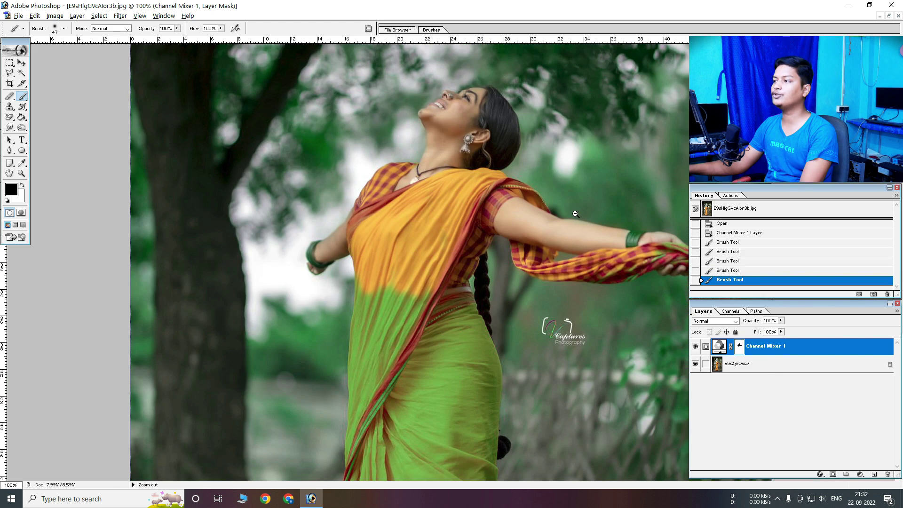
{"action": "left_click", "coordinate": [659, 244]}
{"action": "key", "text": "ctrl+minus"}
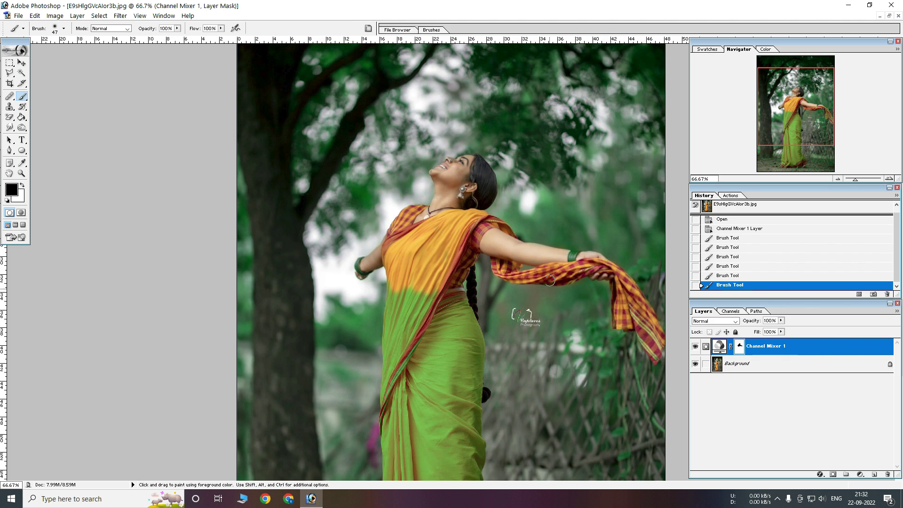
Step: Paint orange back across the saree's middle, lower body and right edge
{"action": "left_click_drag", "start_coordinate": [423, 283], "coordinate": [394, 276]}
{"action": "left_click_drag", "start_coordinate": [388, 343], "coordinate": [456, 311]}
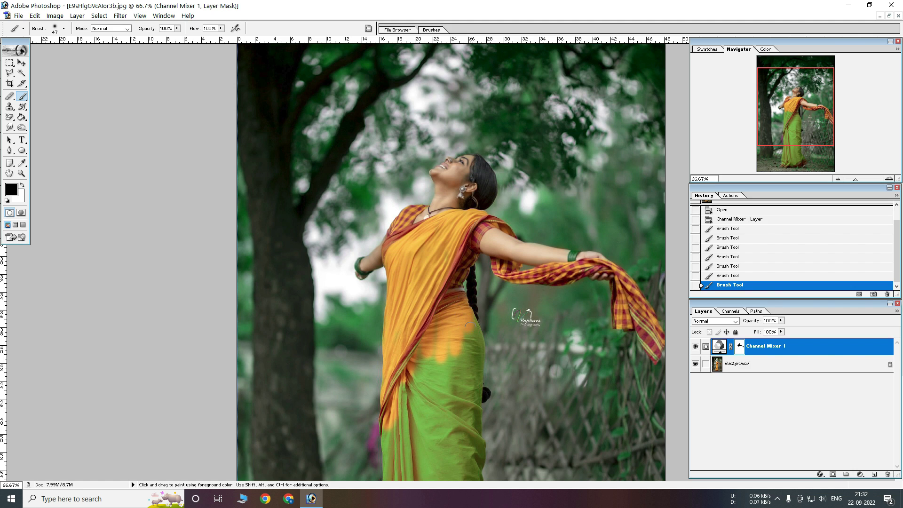
{"action": "left_click_drag", "start_coordinate": [476, 347], "coordinate": [476, 361]}
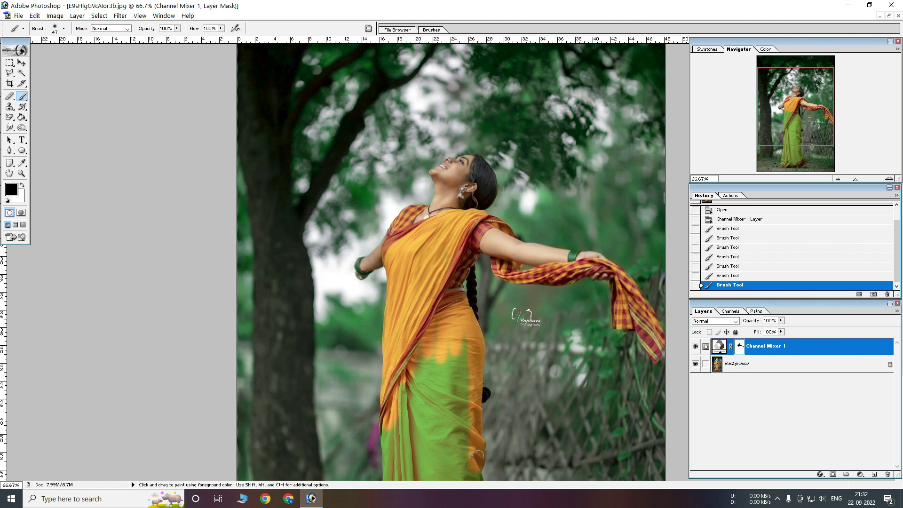
{"action": "left_click_drag", "start_coordinate": [477, 362], "coordinate": [451, 437]}
{"action": "scroll", "coordinate": [473, 351], "scroll_direction": "down", "scroll_amount": 3}
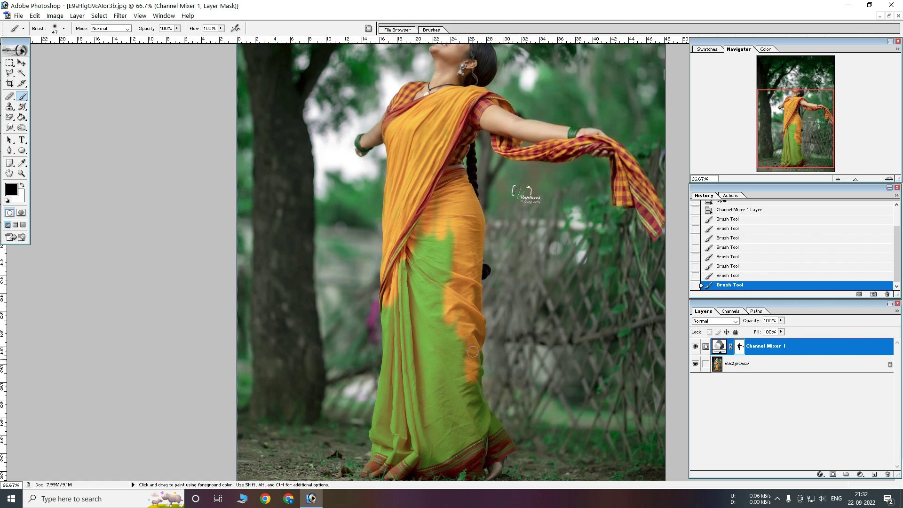
{"action": "scroll", "coordinate": [478, 351], "scroll_direction": "down", "scroll_amount": 1}
Step: Restore orange on the saree's left edge and remaining lower green patches
{"action": "left_click_drag", "start_coordinate": [396, 260], "coordinate": [386, 348]}
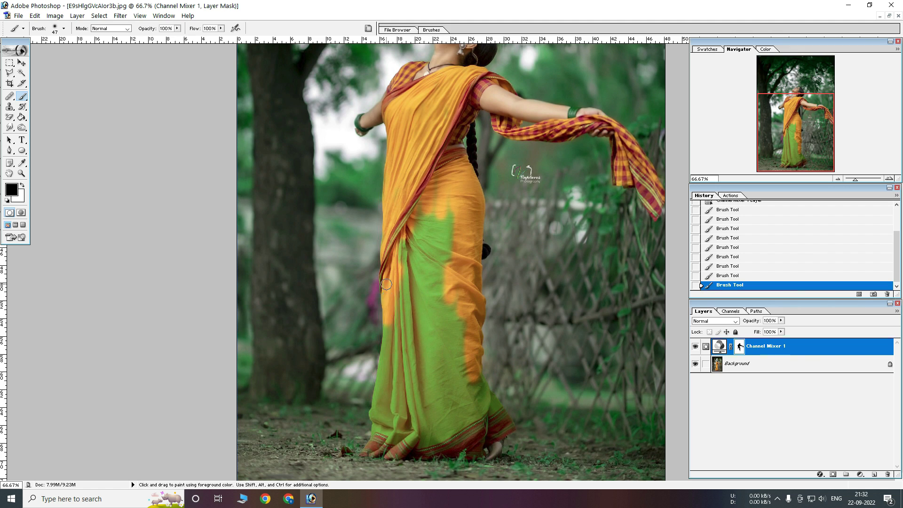
{"action": "left_click_drag", "start_coordinate": [379, 385], "coordinate": [378, 432]}
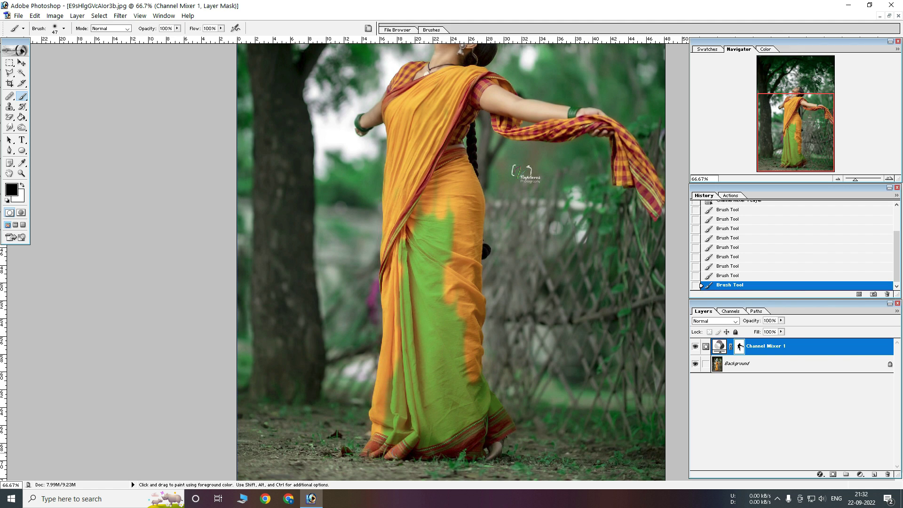
{"action": "left_click_drag", "start_coordinate": [499, 431], "coordinate": [482, 396]}
{"action": "mouse_move", "coordinate": [463, 359]}
{"action": "left_mouse_down"}
{"action": "mouse_move", "coordinate": [391, 304]}
{"action": "mouse_move", "coordinate": [462, 338]}
{"action": "mouse_move", "coordinate": [481, 409]}
{"action": "left_mouse_up"}
{"action": "mouse_move", "coordinate": [461, 446]}
{"action": "left_mouse_down"}
{"action": "mouse_move", "coordinate": [447, 423]}
{"action": "mouse_move", "coordinate": [390, 442]}
{"action": "mouse_move", "coordinate": [410, 332]}
{"action": "left_mouse_up"}
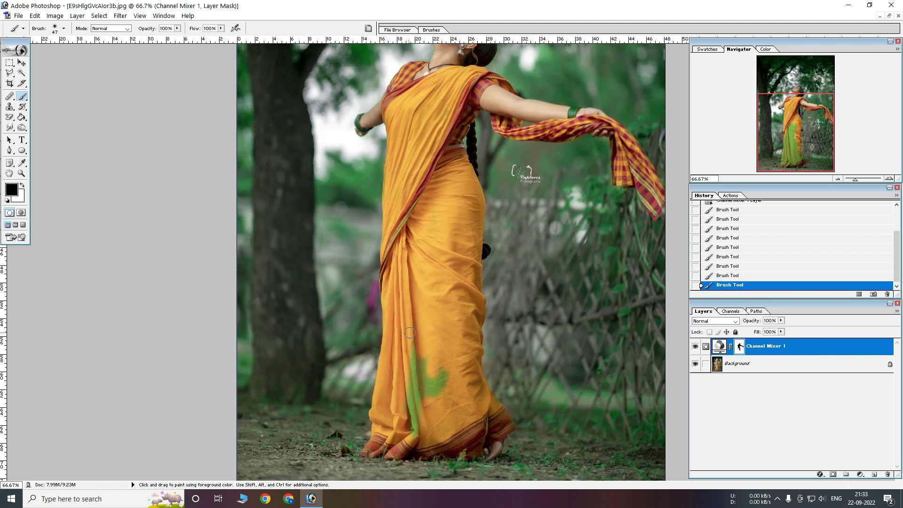
{"action": "mouse_move", "coordinate": [410, 376]}
{"action": "left_mouse_down"}
{"action": "mouse_move", "coordinate": [419, 426]}
{"action": "mouse_move", "coordinate": [436, 410]}
{"action": "left_mouse_up"}
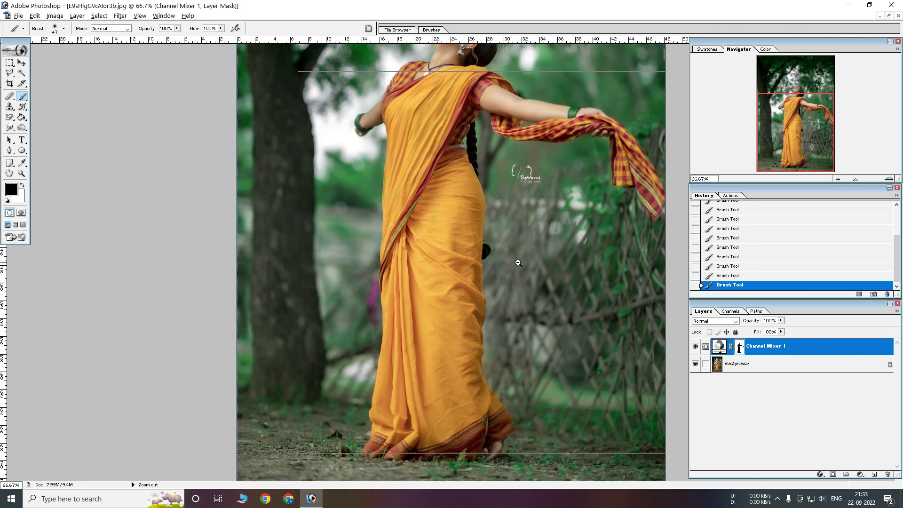
{"action": "key", "text": "ctrl+minus"}
{"action": "key", "text": "ctrl+minus"}
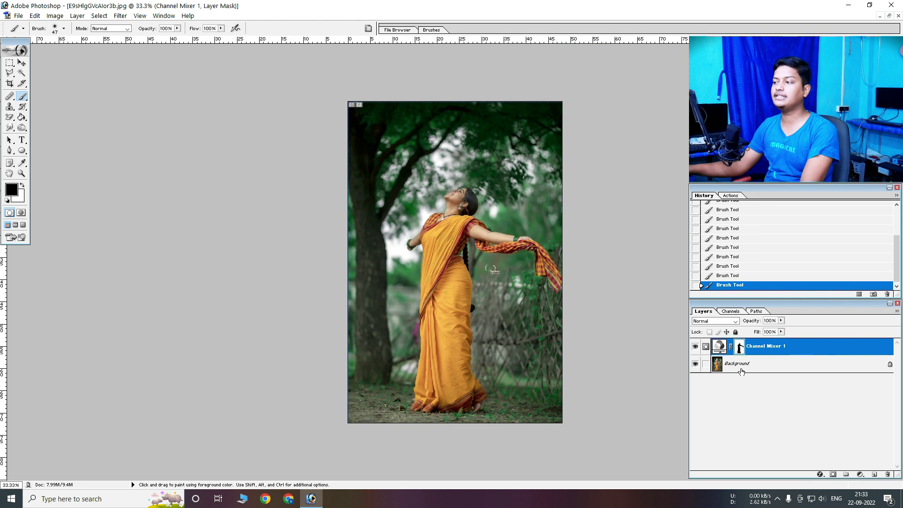
Step: Toggle the Channel Mixer layer off and on to compare the grading
{"action": "left_click", "coordinate": [695, 347]}
{"action": "left_click", "coordinate": [695, 346]}
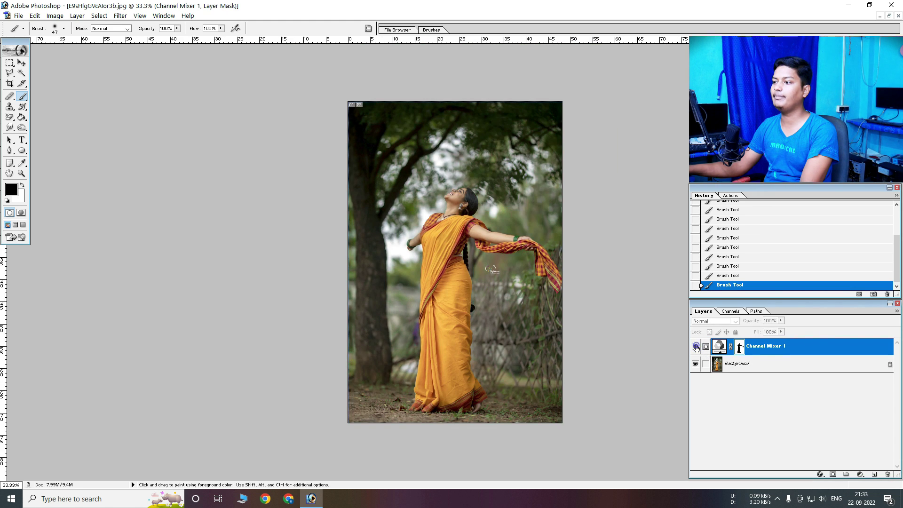
{"action": "key", "text": "ctrl+plus"}
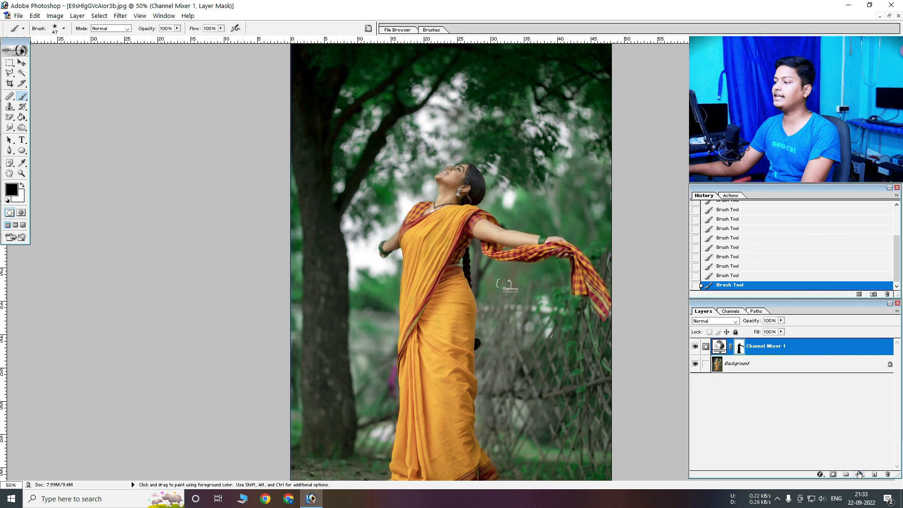
Step: Add a Levels adjustment layer that brightens the highlights
{"action": "left_click", "coordinate": [820, 474]}
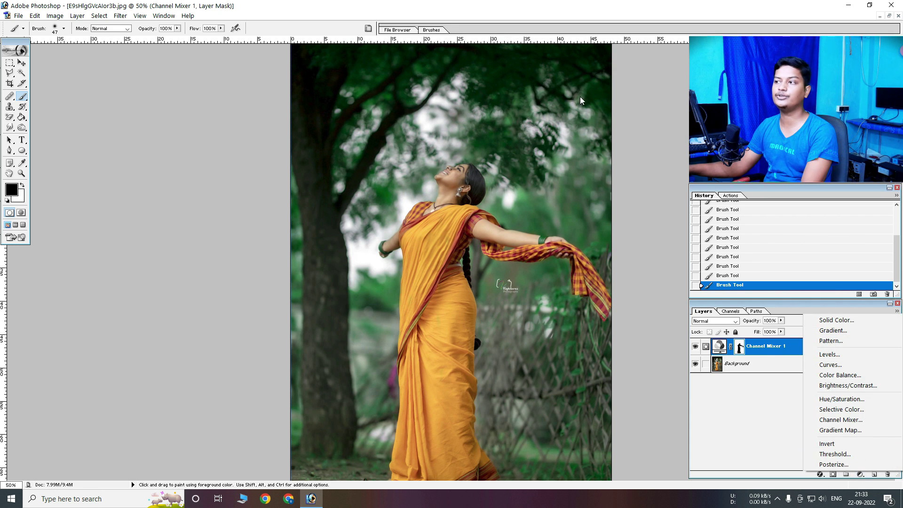
{"action": "left_click", "coordinate": [829, 355]}
{"action": "left_click_drag", "start_coordinate": [218, 175], "coordinate": [203, 180]}
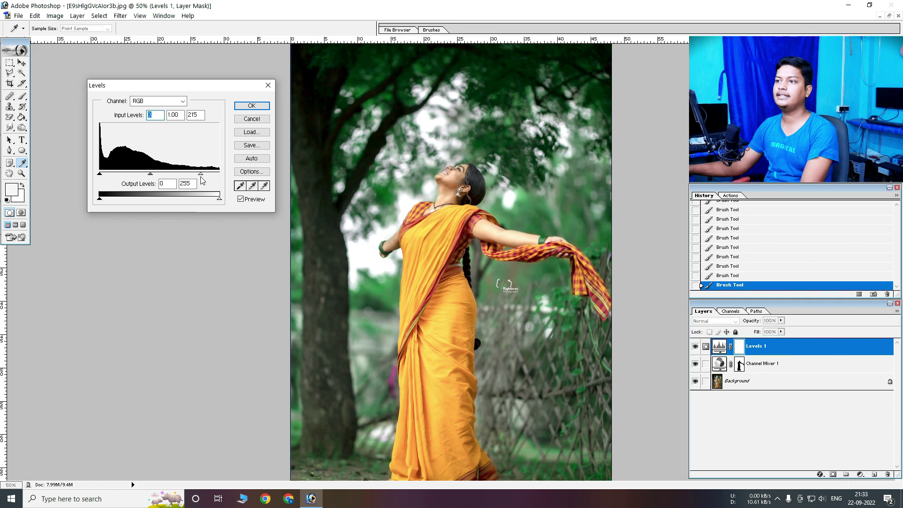
{"action": "left_click_drag", "start_coordinate": [199, 177], "coordinate": [194, 174]}
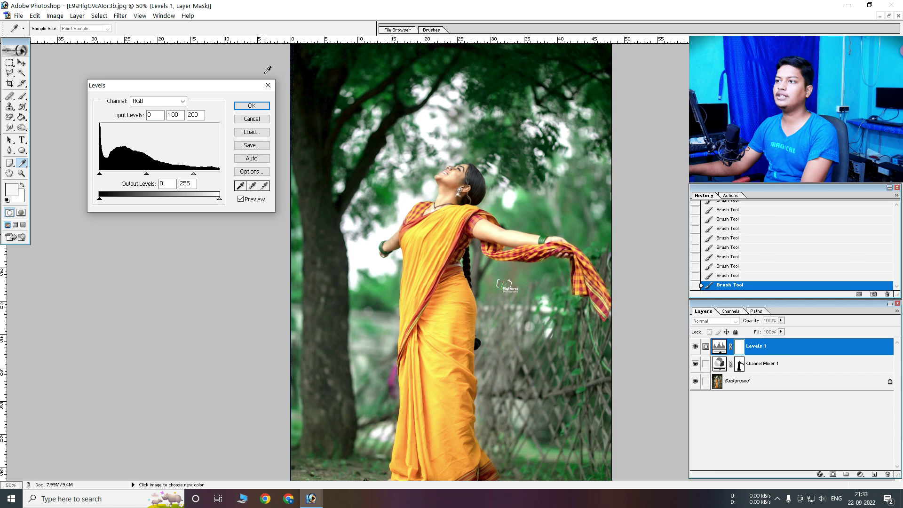
{"action": "left_click", "coordinate": [245, 108]}
{"action": "key", "text": "ctrl+minus"}
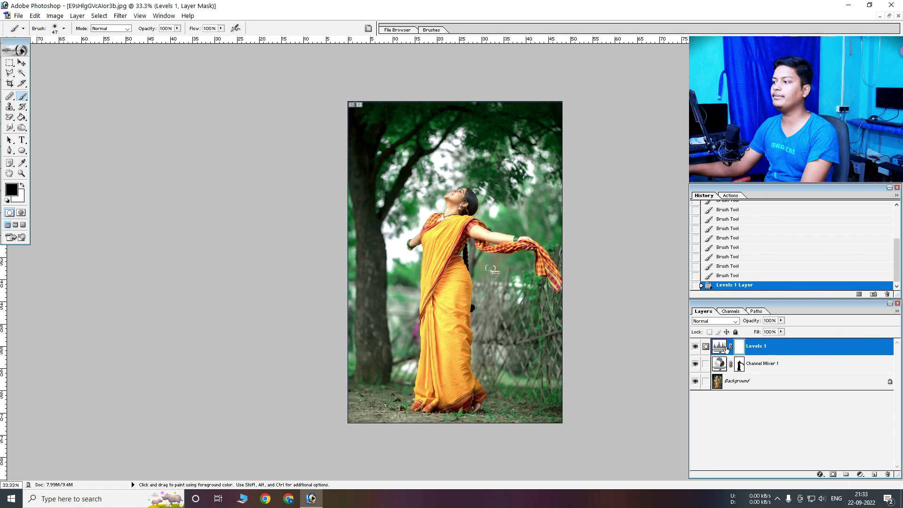
Step: Reopen Levels 1 with the white input level at 211 and check the result
{"action": "double_click", "coordinate": [729, 346]}
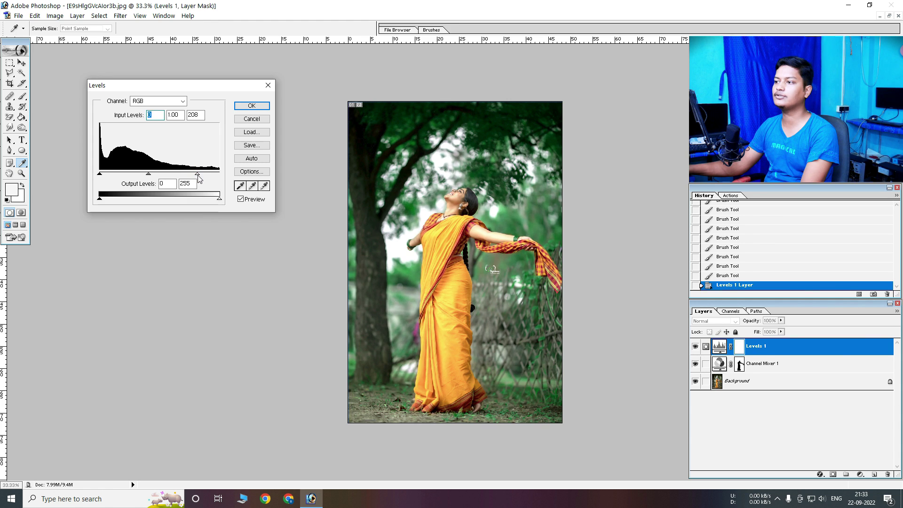
{"action": "left_click", "coordinate": [252, 105]}
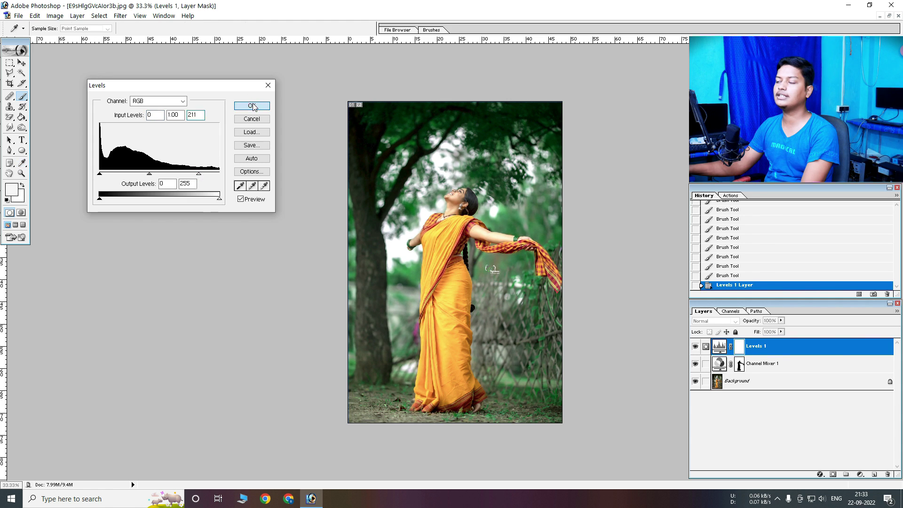
{"action": "key", "text": "ctrl+plus"}
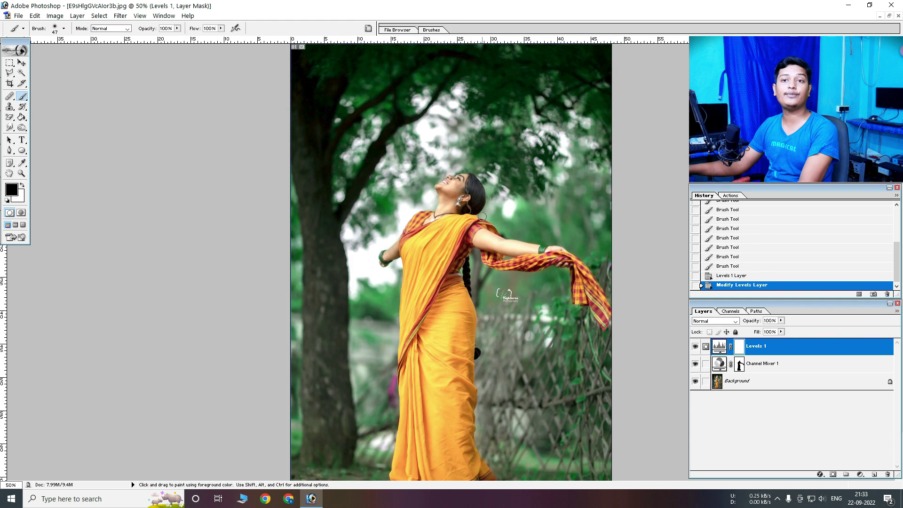
{"action": "key", "text": "ctrl+minus"}
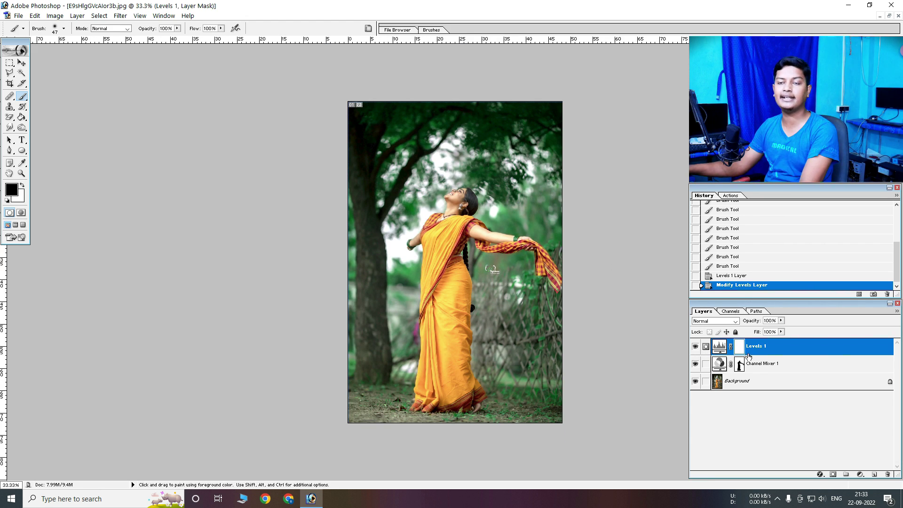
Step: Add a Selective Color layer setting Greens to Cyan +100 and Magenta -100
{"action": "left_click", "coordinate": [864, 477]}
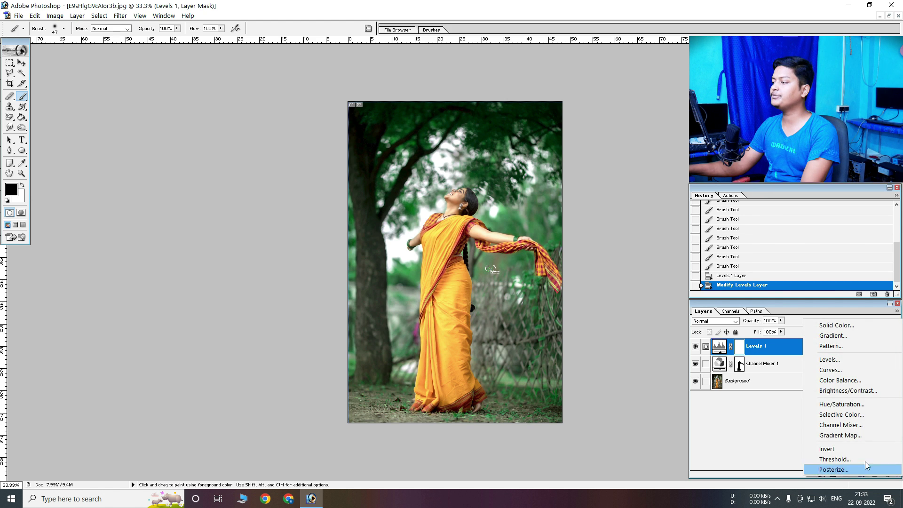
{"action": "left_click", "coordinate": [854, 415]}
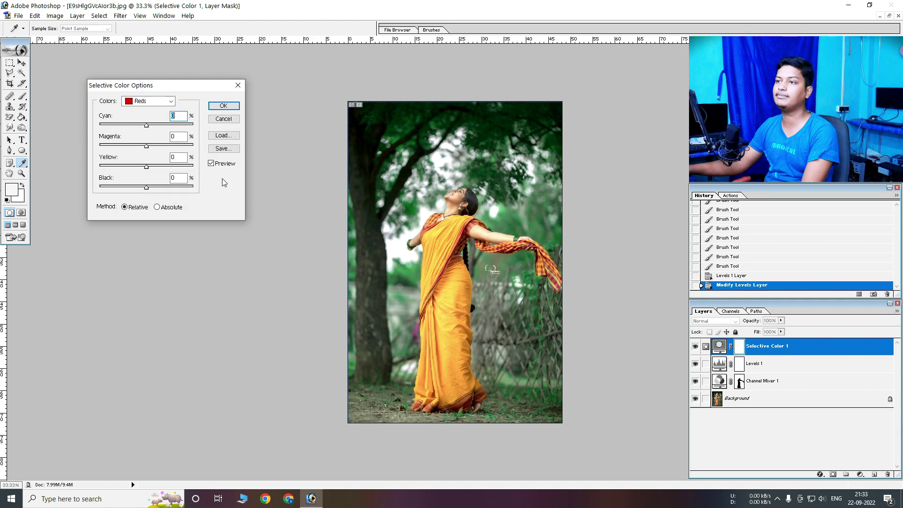
{"action": "left_click", "coordinate": [148, 101]}
{"action": "left_click", "coordinate": [151, 126]}
{"action": "left_click_drag", "start_coordinate": [146, 125], "coordinate": [218, 130]}
{"action": "left_click_drag", "start_coordinate": [146, 146], "coordinate": [94, 147]}
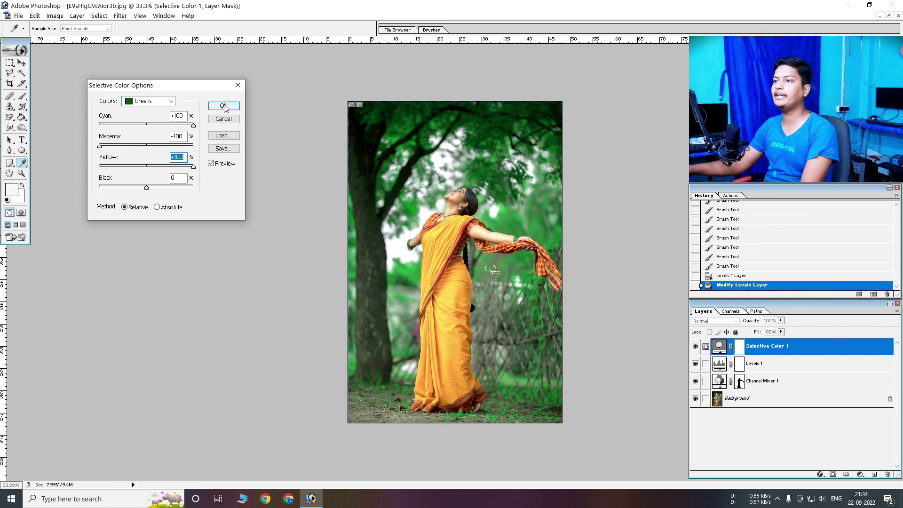
Step: Set the Selective Color Yellows to Cyan -100 and Yellow +100
{"action": "left_click", "coordinate": [151, 102]}
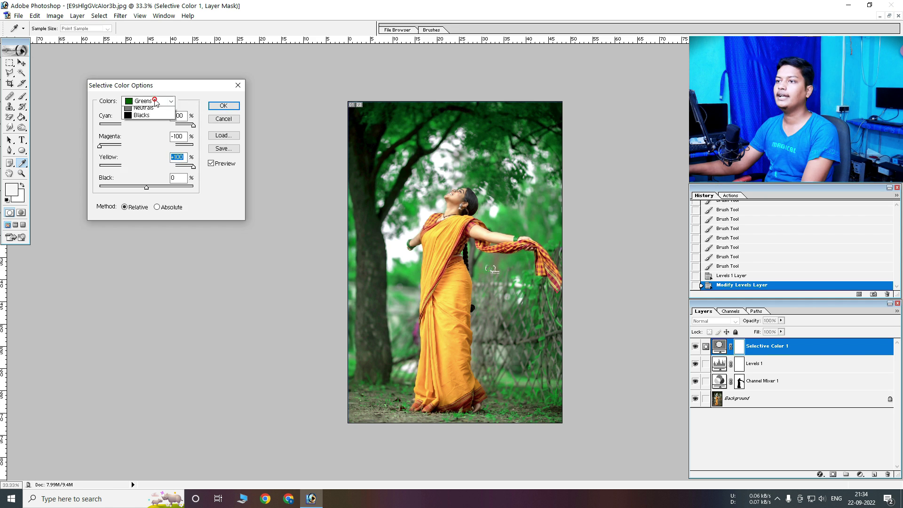
{"action": "left_click", "coordinate": [144, 118]}
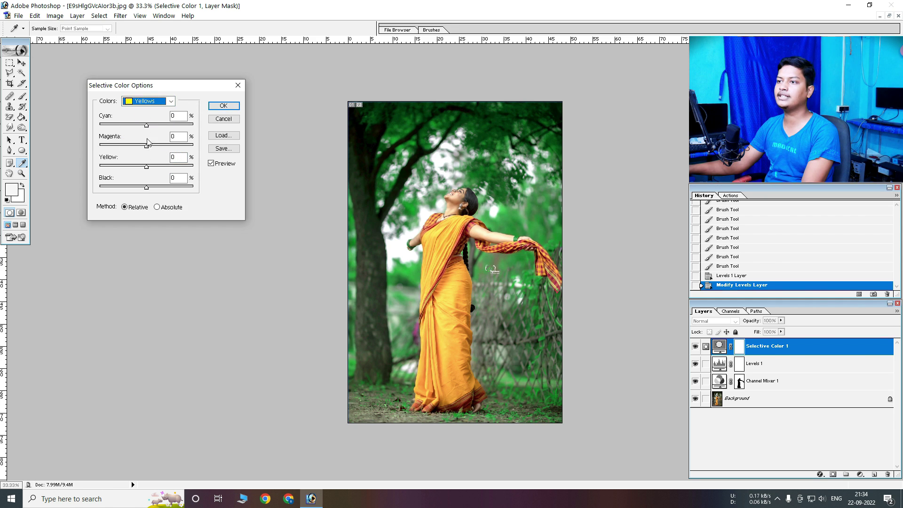
{"action": "left_click_drag", "start_coordinate": [146, 125], "coordinate": [46, 116]}
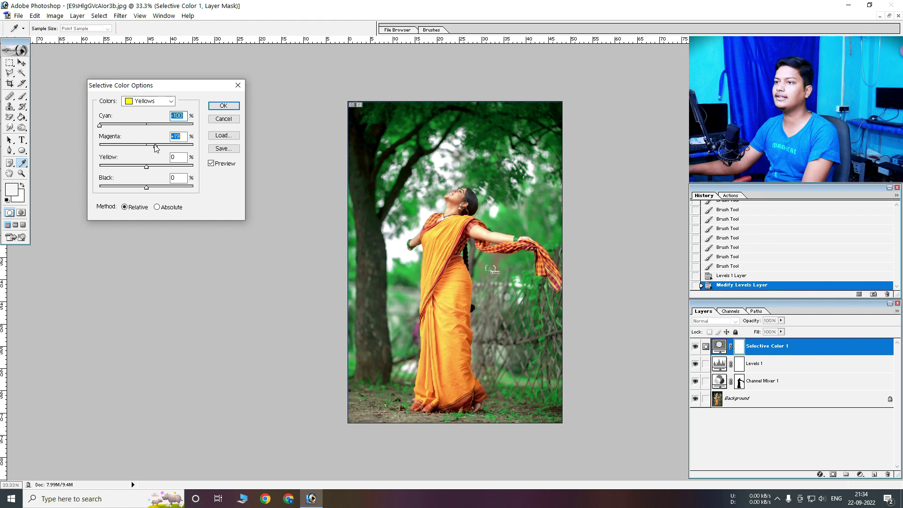
{"action": "left_click_drag", "start_coordinate": [149, 168], "coordinate": [378, 156]}
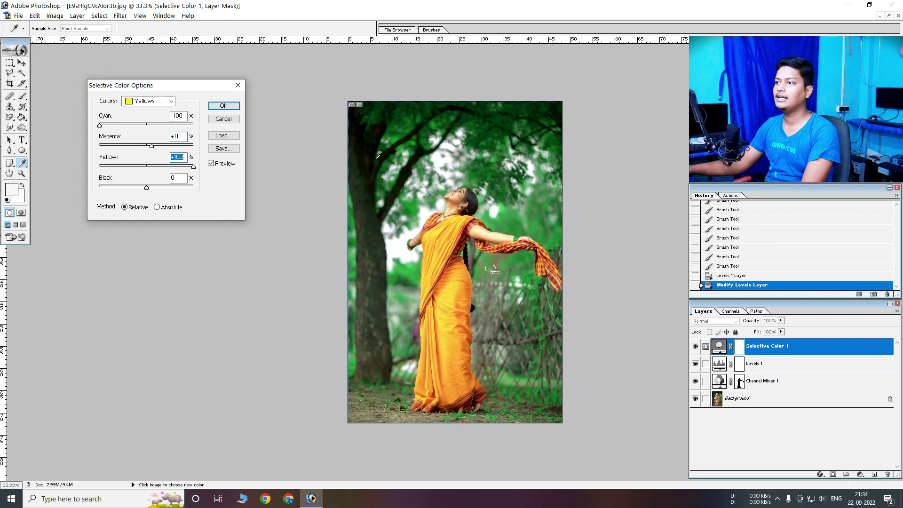
{"action": "left_click", "coordinate": [237, 107]}
Step: Zoom in to inspect the saree colour and the woman's face at 200%
{"action": "key", "text": "ctrl+plus"}
{"action": "left_click_drag", "start_coordinate": [507, 226], "coordinate": [508, 71]}
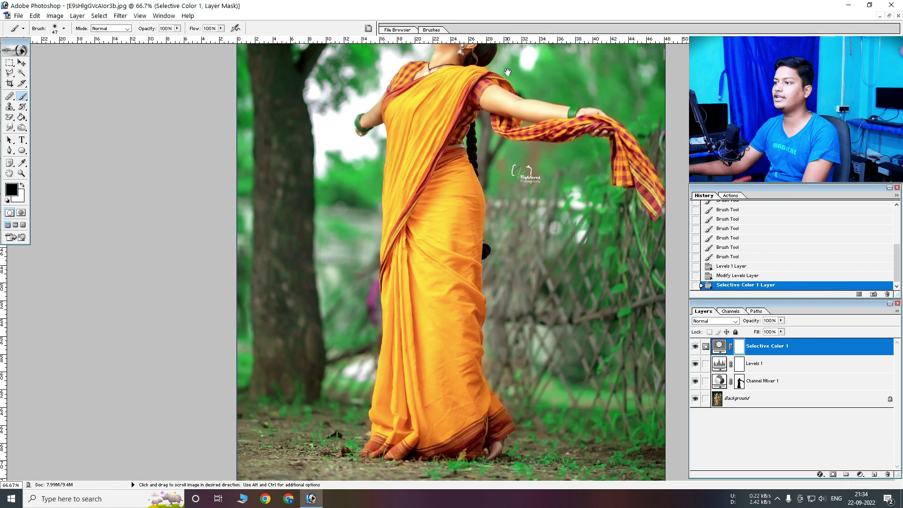
{"action": "key", "text": "ctrl+minus"}
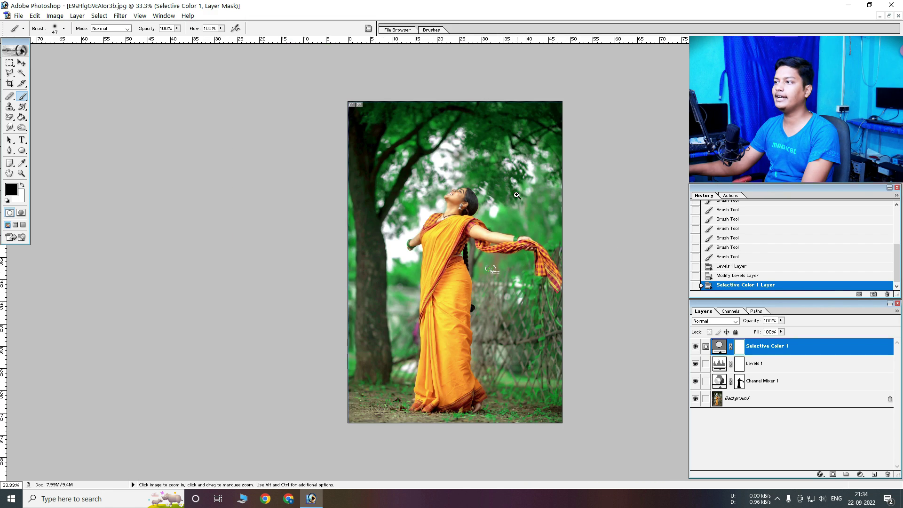
{"action": "left_click", "coordinate": [516, 195]}
{"action": "left_click", "coordinate": [441, 231]}
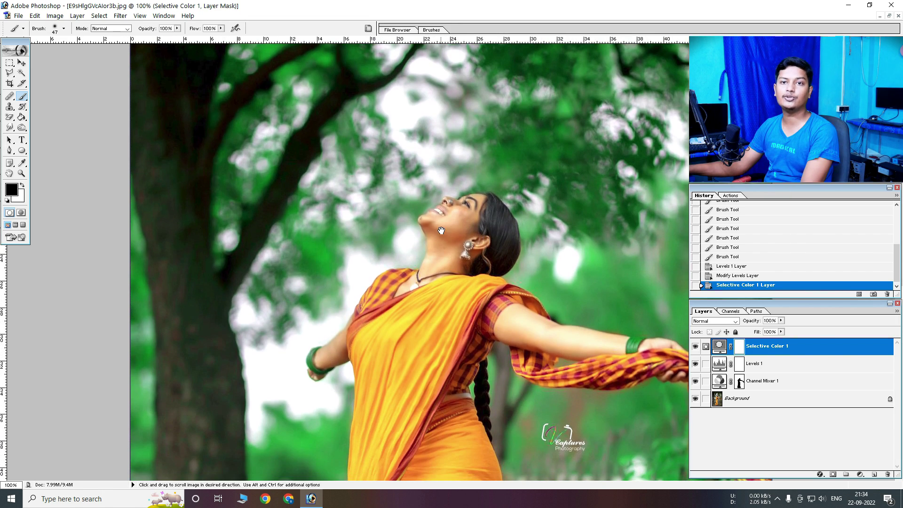
{"action": "key", "text": "ctrl+plus"}
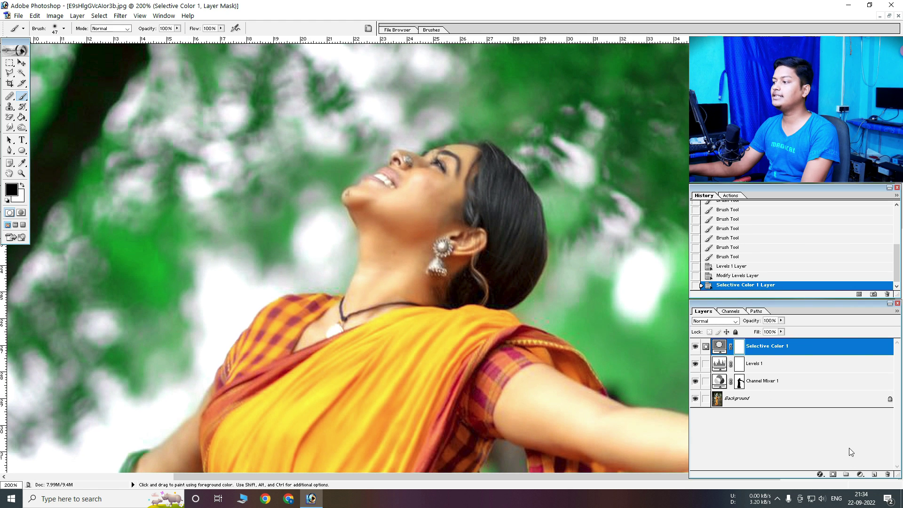
{"action": "left_click", "coordinate": [858, 476]}
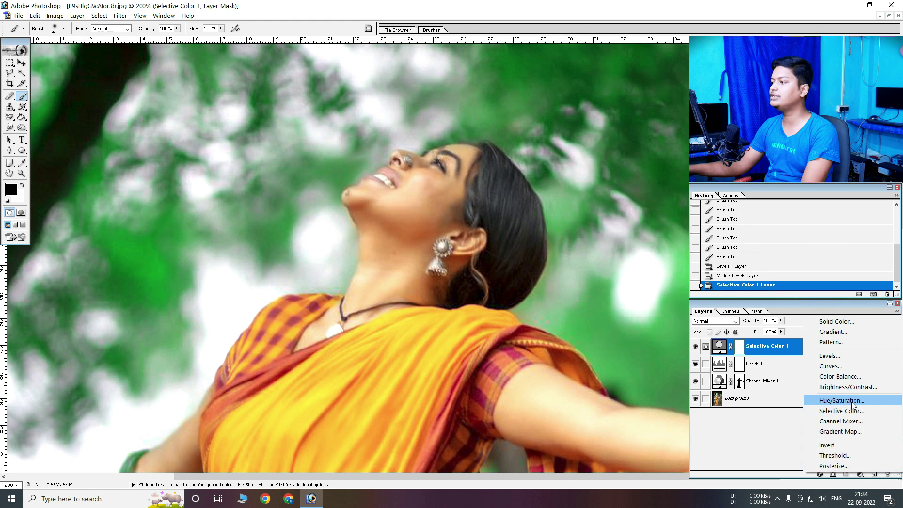
Step: Add a Hue/Saturation layer with Reds saturation -39 and Yellows -29, mask inverted
{"action": "left_click", "coordinate": [795, 402]}
{"action": "left_click", "coordinate": [144, 100]}
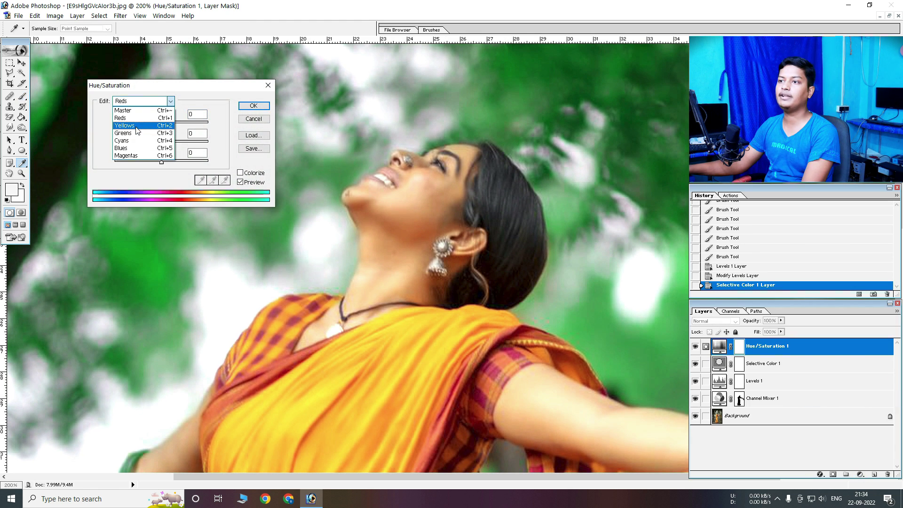
{"action": "left_click", "coordinate": [137, 112]}
{"action": "mouse_move", "coordinate": [161, 142]}
{"action": "left_mouse_down"}
{"action": "mouse_move", "coordinate": [145, 142]}
{"action": "mouse_move", "coordinate": [173, 163]}
{"action": "left_mouse_up"}
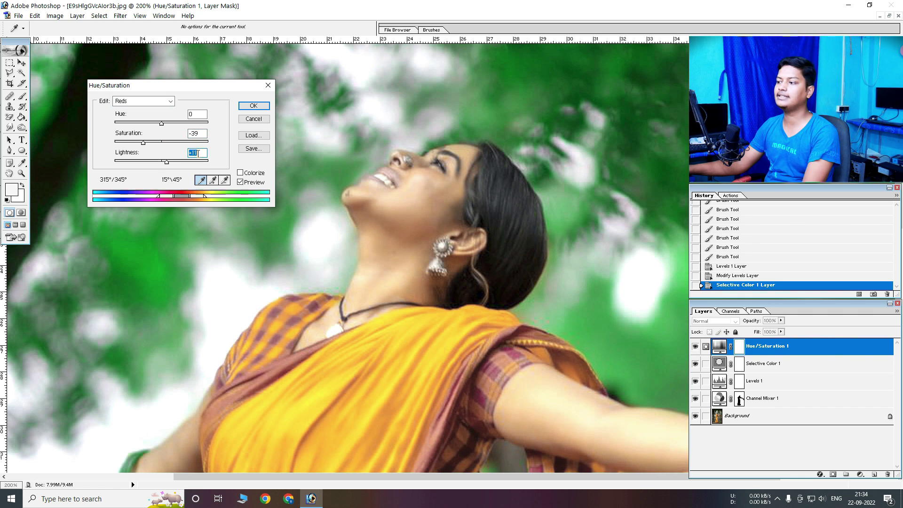
{"action": "left_click", "coordinate": [170, 102]}
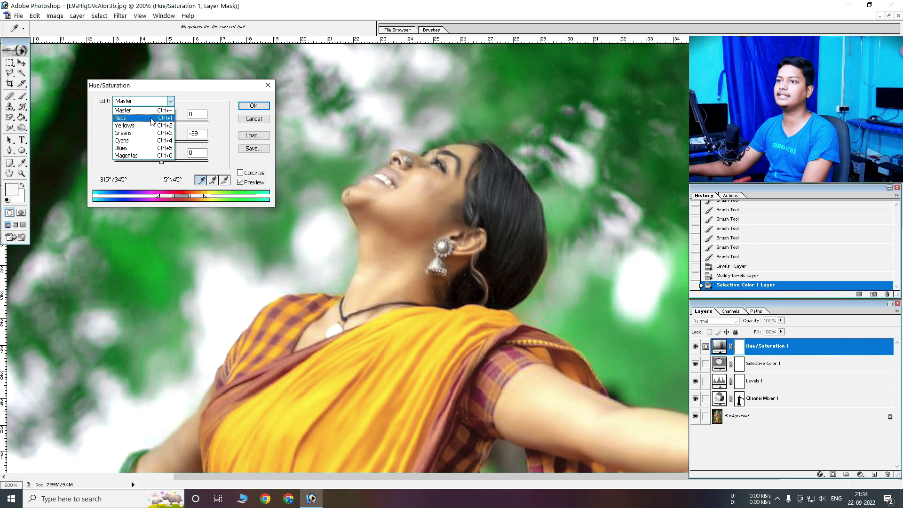
{"action": "left_click", "coordinate": [151, 125]}
{"action": "left_click_drag", "start_coordinate": [162, 142], "coordinate": [148, 144]}
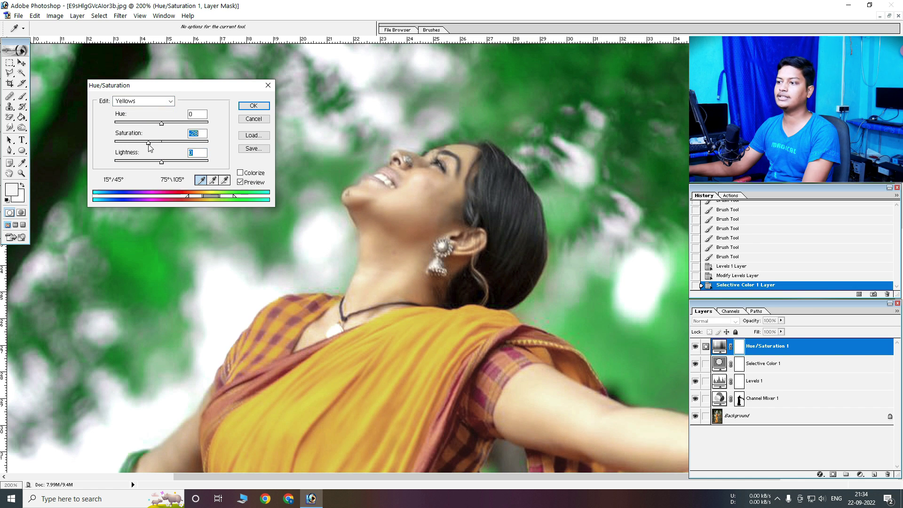
{"action": "left_click", "coordinate": [247, 107]}
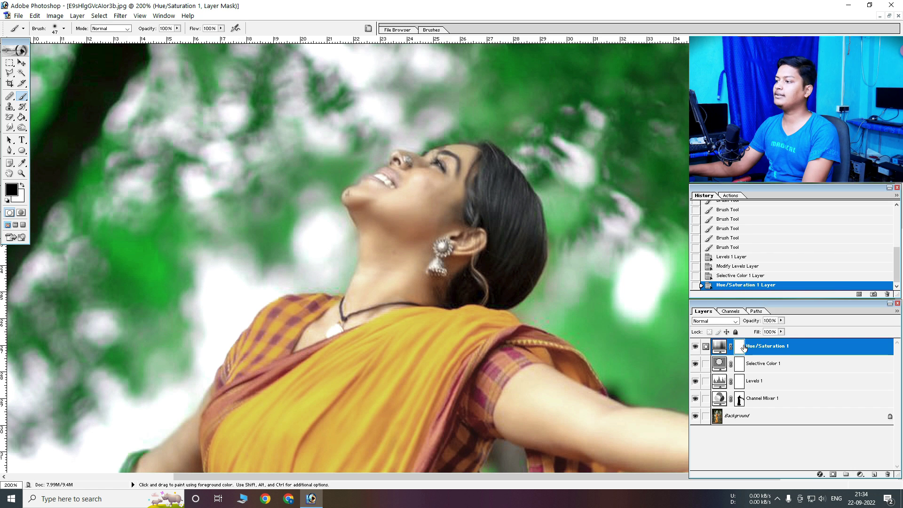
{"action": "key", "text": "ctrl+i"}
Step: Paint white on the Hue/Saturation mask over the neck and both arms
{"action": "left_click", "coordinate": [443, 187]}
{"action": "key", "text": "x"}
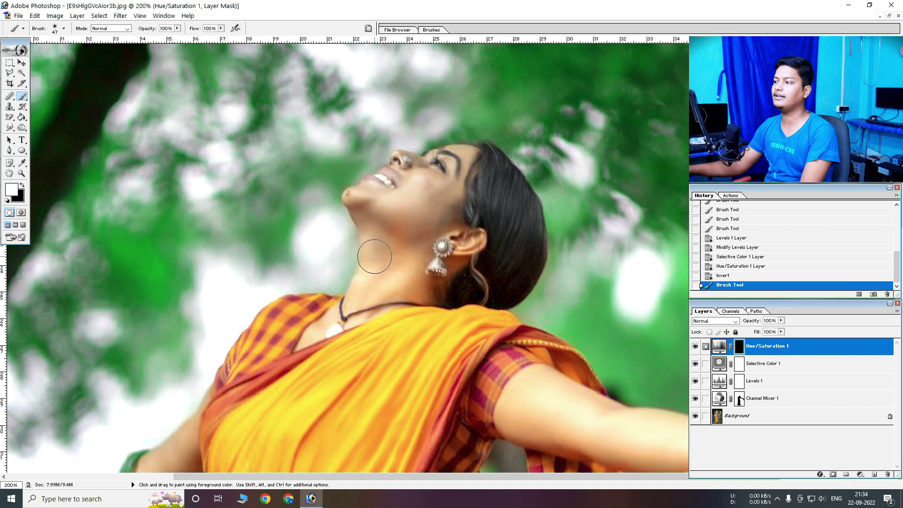
{"action": "left_click_drag", "start_coordinate": [386, 244], "coordinate": [382, 247]}
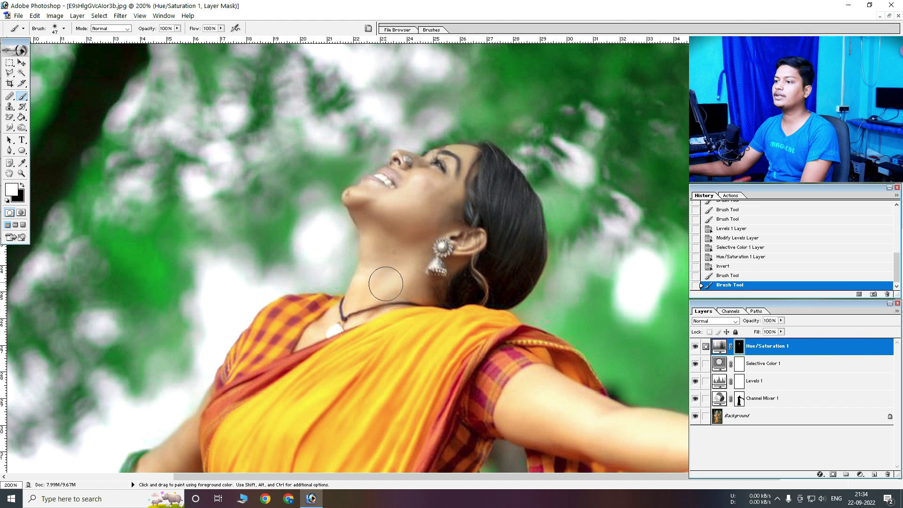
{"action": "left_click", "coordinate": [372, 294]}
{"action": "scroll", "coordinate": [372, 294], "scroll_direction": "down", "scroll_amount": 5}
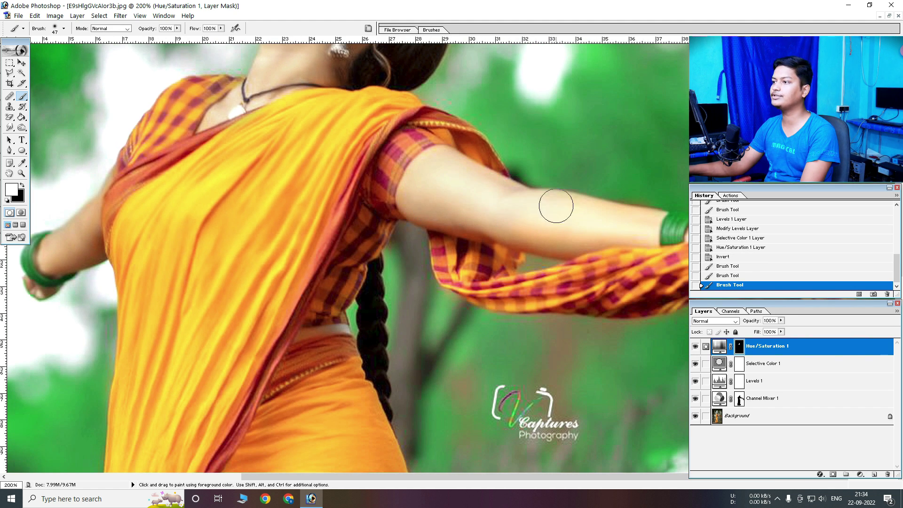
{"action": "left_click_drag", "start_coordinate": [641, 216], "coordinate": [619, 226]}
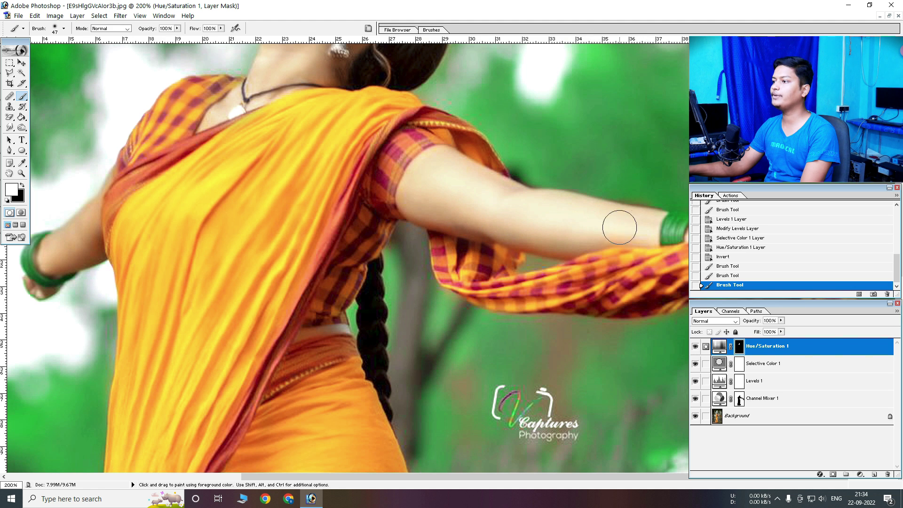
{"action": "scroll", "coordinate": [637, 212], "scroll_direction": "down", "scroll_amount": 5}
{"action": "left_click", "coordinate": [678, 129]}
{"action": "key", "text": "ctrl+minus"}
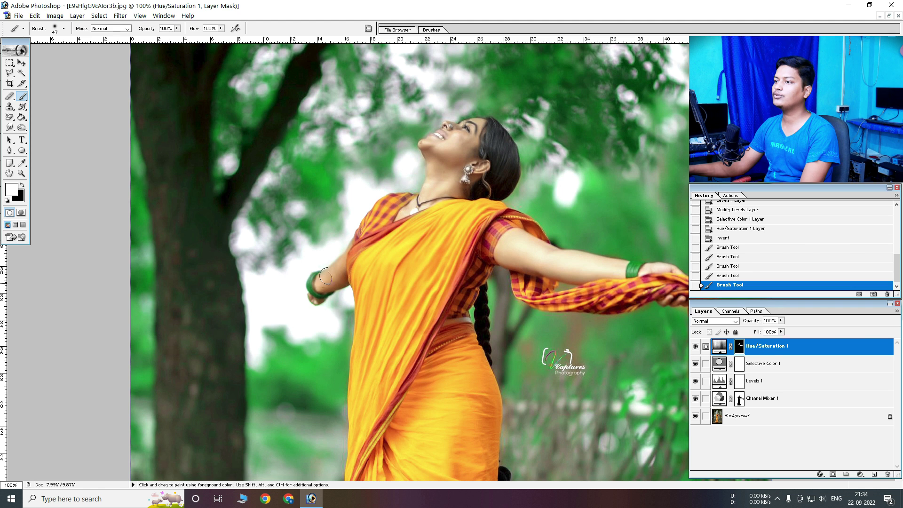
{"action": "key", "text": "ctrl+minus"}
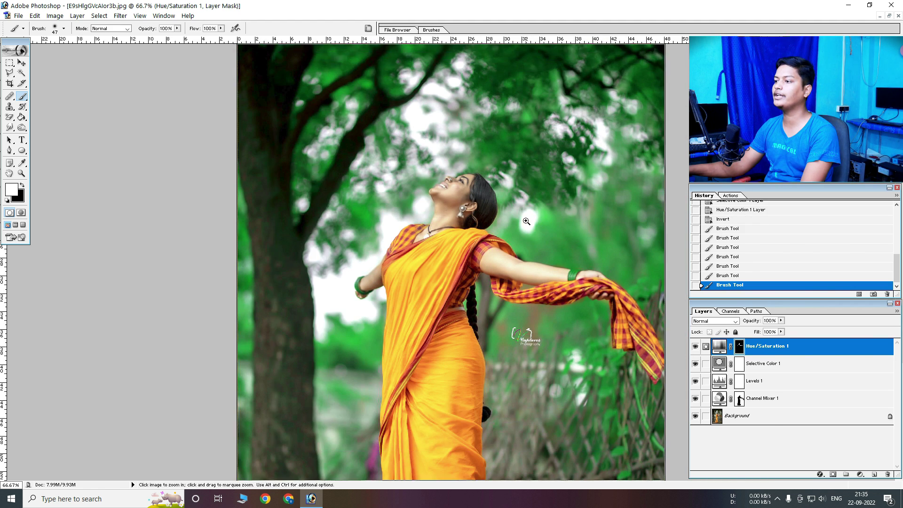
{"action": "scroll", "coordinate": [520, 343], "scroll_direction": "up", "scroll_amount": 3}
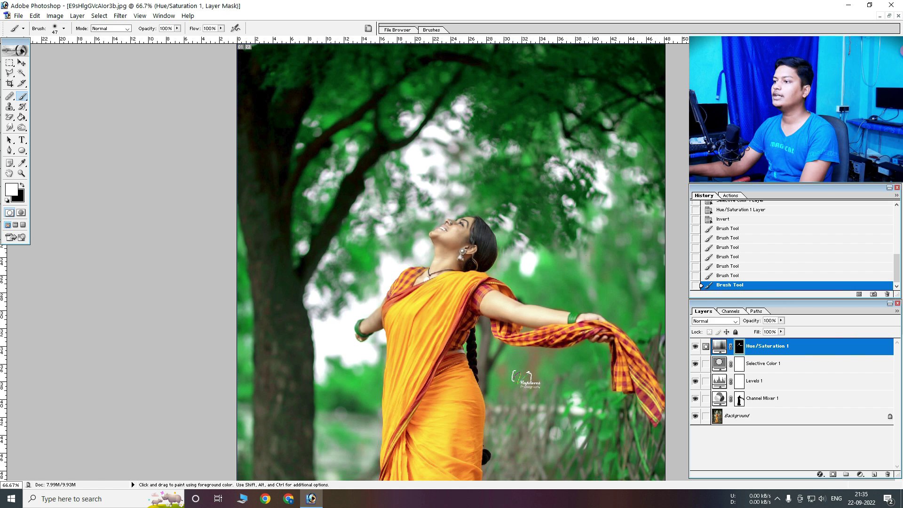
Step: Raise Reds and Yellows lightness to +17 in Hue/Saturation 1, Yellows saturation -28
{"action": "double_click", "coordinate": [726, 348]}
{"action": "left_click", "coordinate": [137, 101]}
{"action": "left_click", "coordinate": [133, 102]}
{"action": "left_click", "coordinate": [135, 119]}
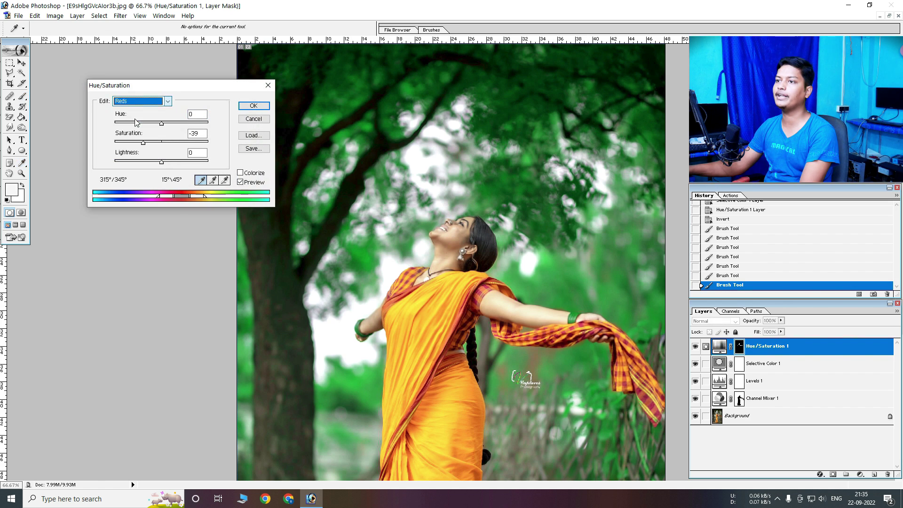
{"action": "left_click", "coordinate": [169, 161]}
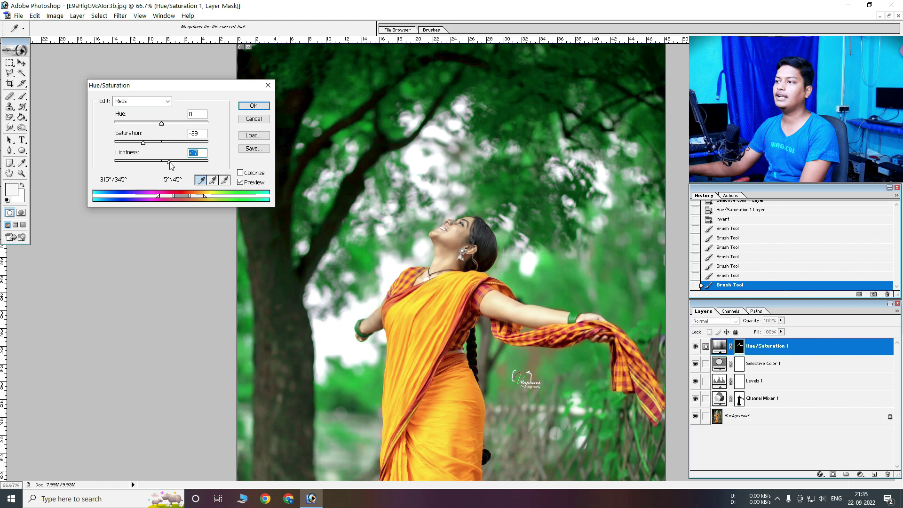
{"action": "left_click", "coordinate": [143, 101]}
{"action": "left_click", "coordinate": [144, 128]}
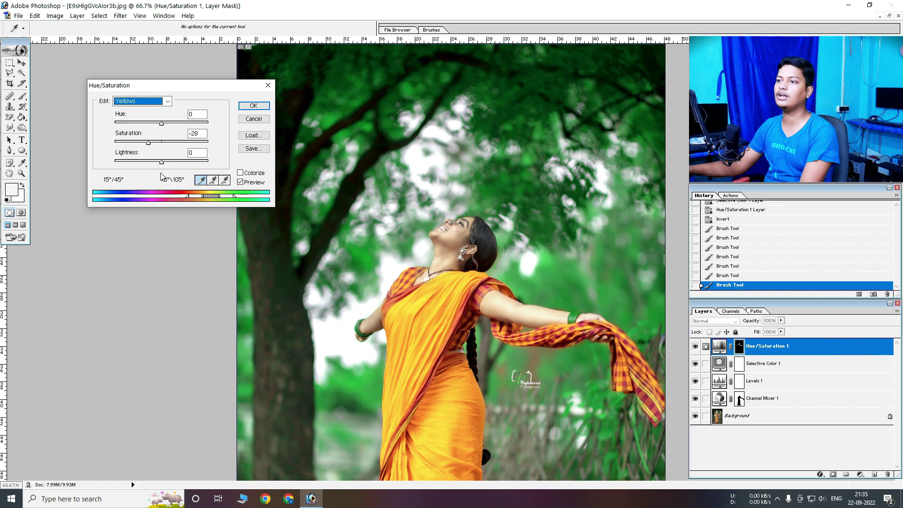
{"action": "left_click", "coordinate": [168, 161]}
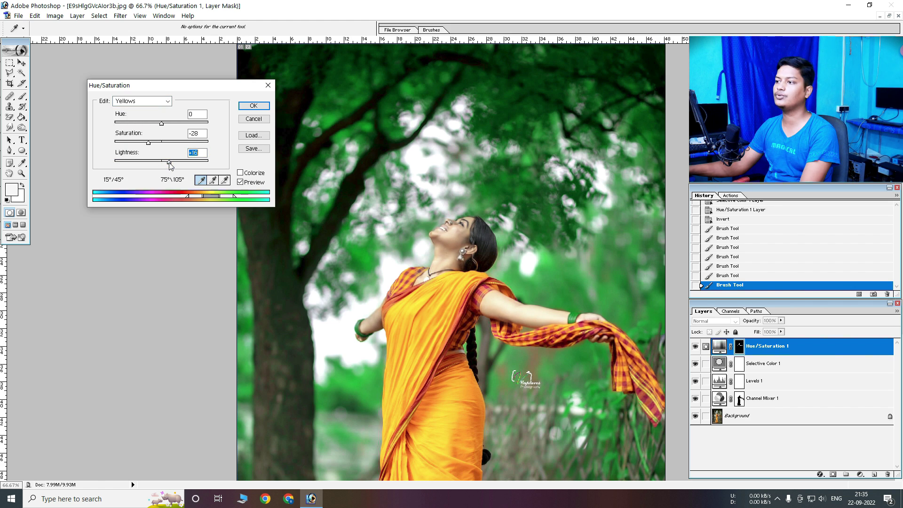
{"action": "left_click", "coordinate": [253, 106]}
{"action": "left_click", "coordinate": [543, 259], "text": "alt"}
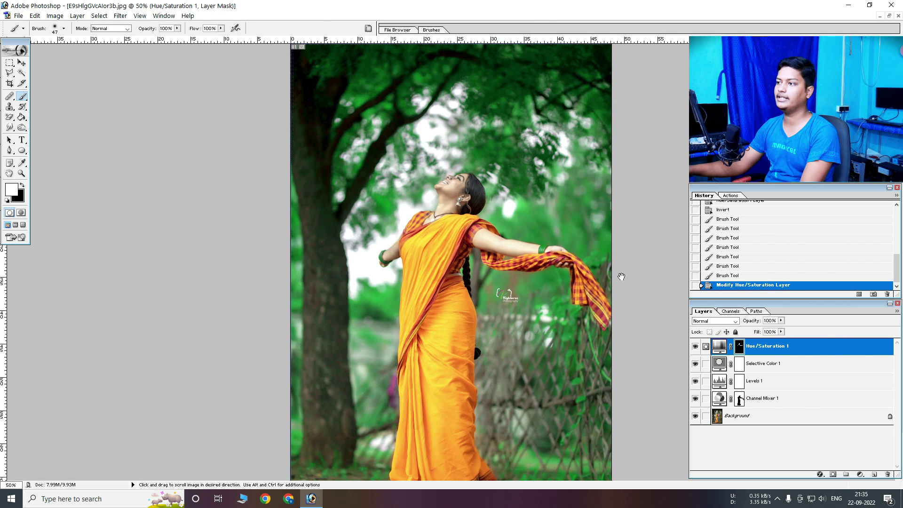
{"action": "left_click", "coordinate": [860, 474]}
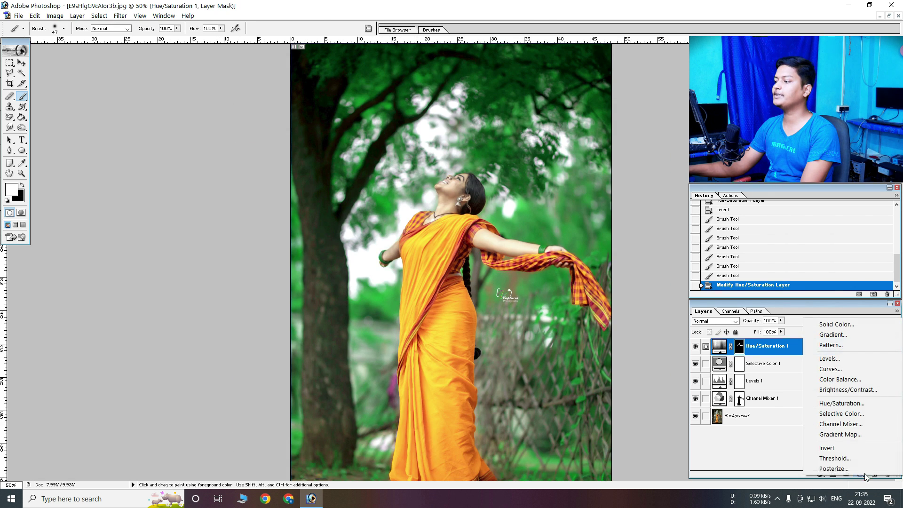
Step: Add a Color Balance layer with highlights at Cyan-Red -11 and Yellow-Blue +25
{"action": "left_click", "coordinate": [852, 379]}
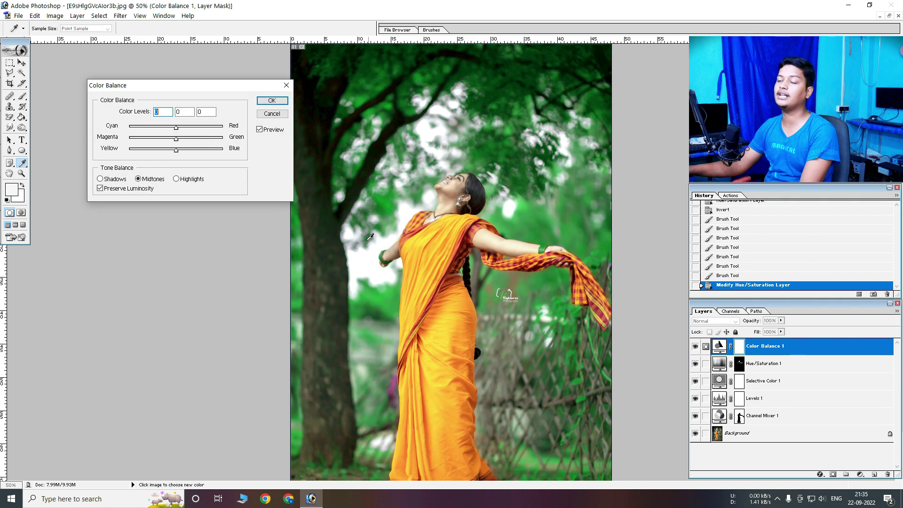
{"action": "left_click", "coordinate": [188, 179]}
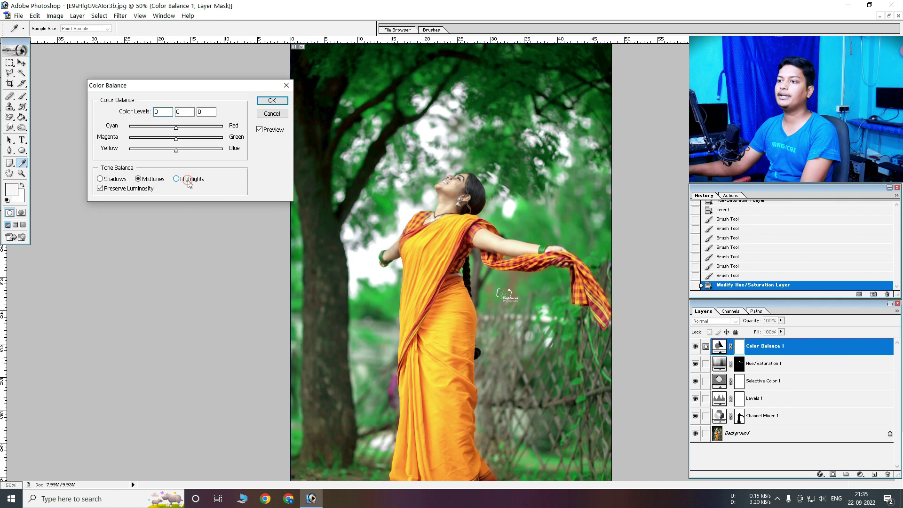
{"action": "left_click", "coordinate": [188, 150]}
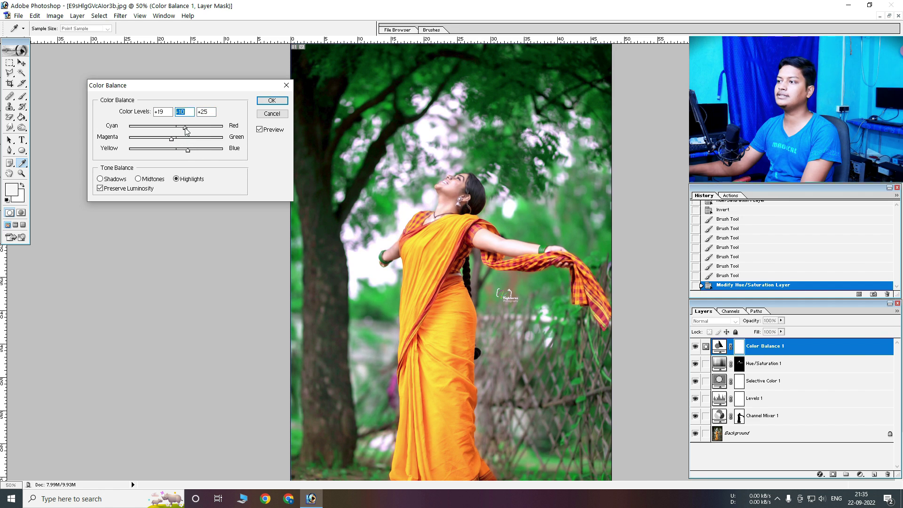
{"action": "left_click_drag", "start_coordinate": [184, 130], "coordinate": [166, 128]}
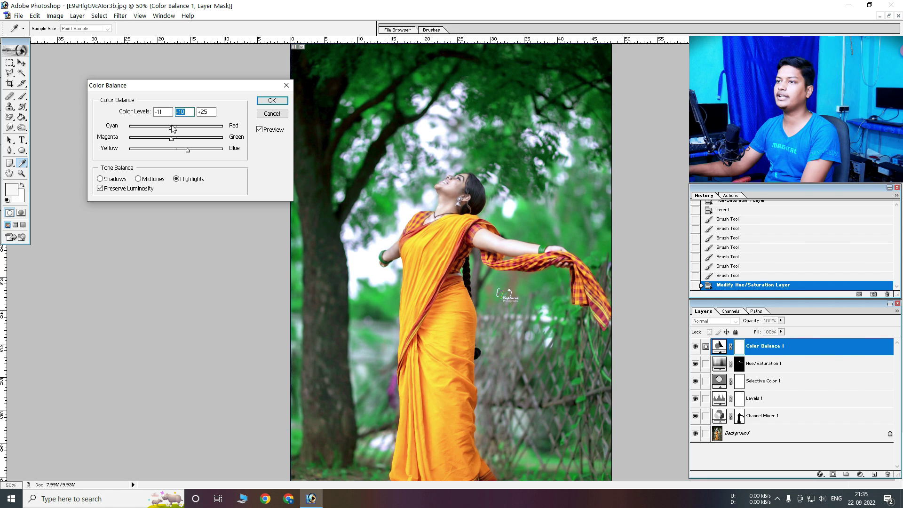
{"action": "left_click", "coordinate": [272, 101]}
{"action": "key", "text": "ctrl+minus"}
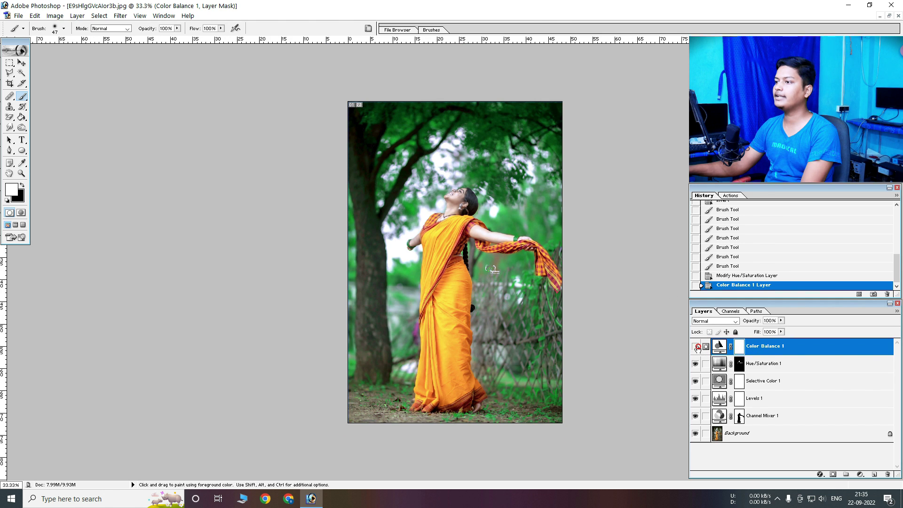
{"action": "left_click_drag", "start_coordinate": [557, 106], "coordinate": [357, 183]}
{"action": "left_click", "coordinate": [456, 199]}
{"action": "key", "text": "ctrl+minus"}
{"action": "key", "text": "ctrl+minus"}
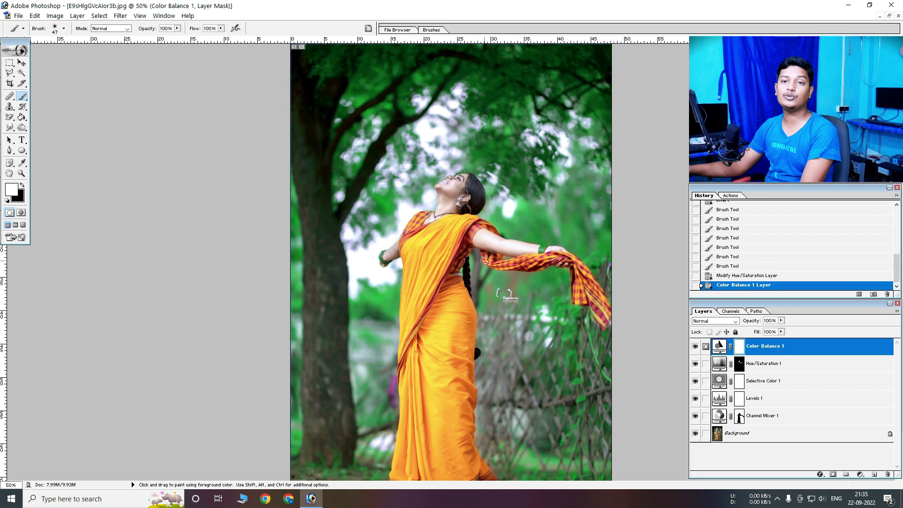
Step: Add a white Solid Color fill layer, adjust its blending options, and set it to Soft Light
{"action": "left_click", "coordinate": [859, 473]}
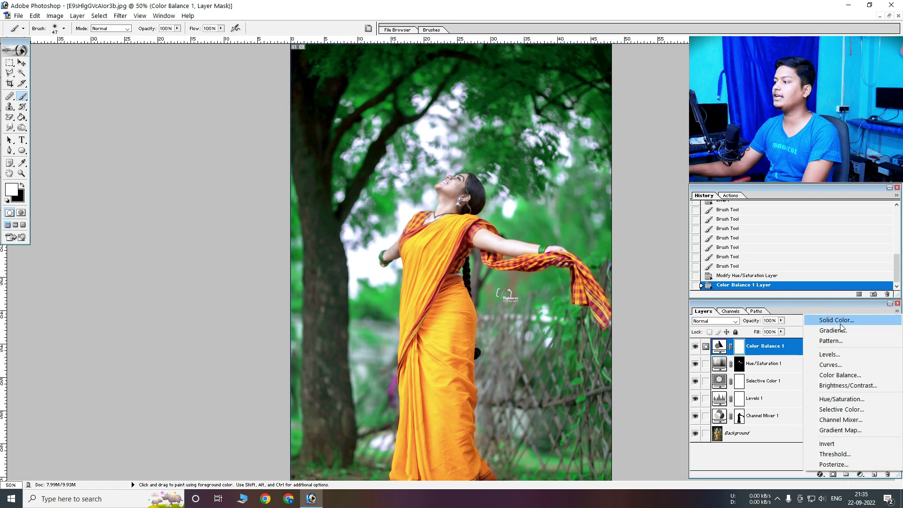
{"action": "left_click", "coordinate": [831, 318]}
{"action": "left_click_drag", "start_coordinate": [203, 141], "coordinate": [98, 124]}
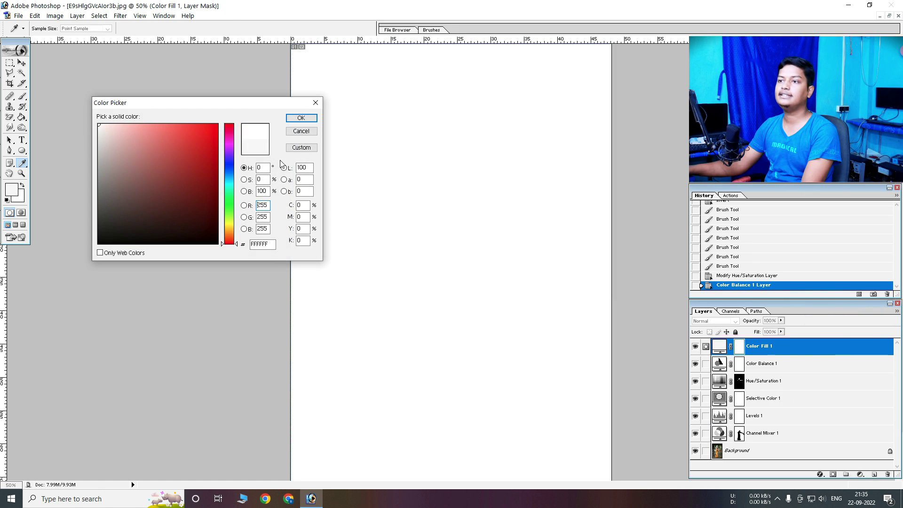
{"action": "left_click", "coordinate": [301, 118]}
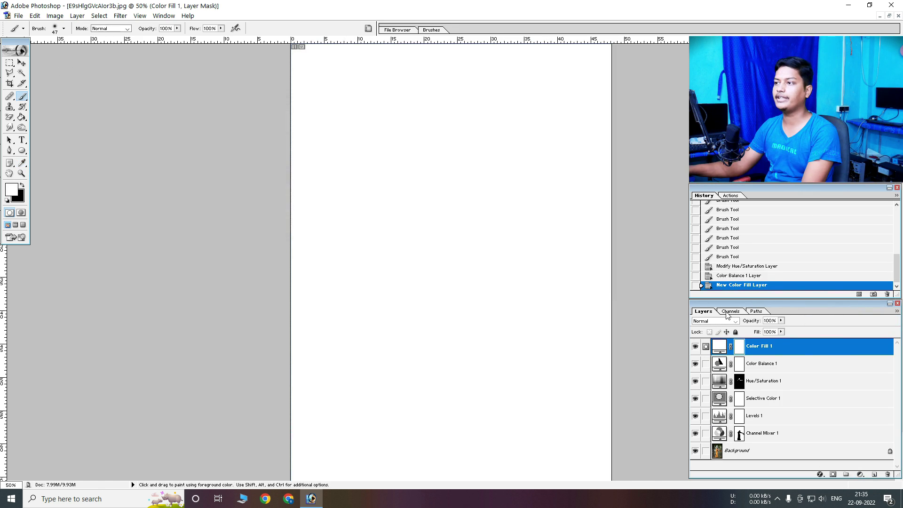
{"action": "right_click", "coordinate": [798, 346]}
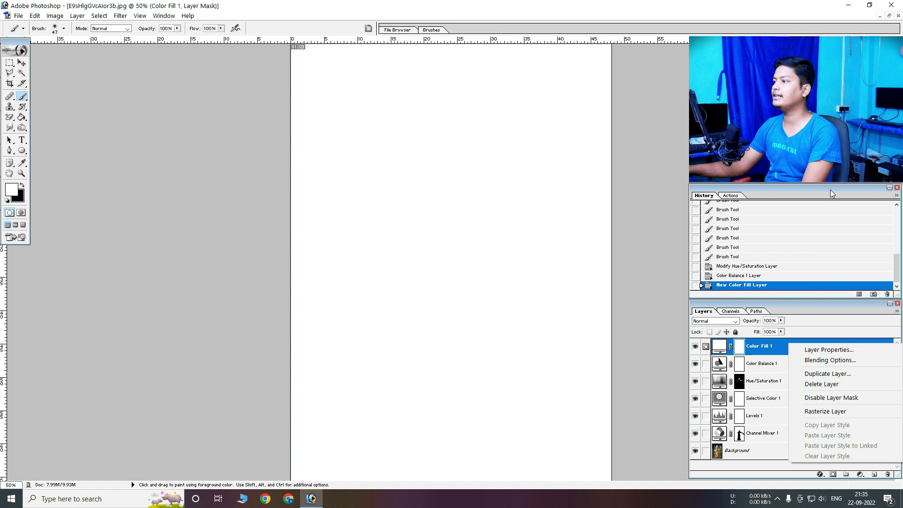
{"action": "left_click", "coordinate": [840, 359]}
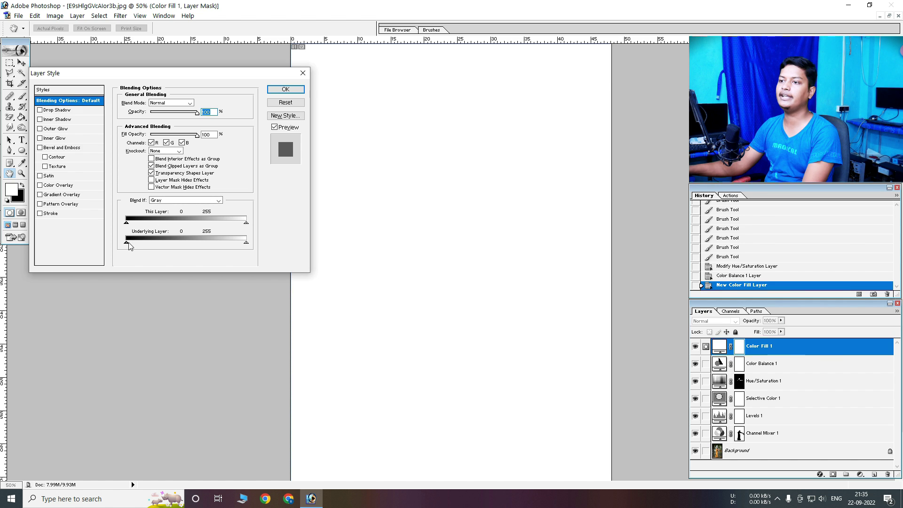
{"action": "left_click_drag", "start_coordinate": [127, 243], "coordinate": [278, 253]}
{"action": "key", "text": "Return"}
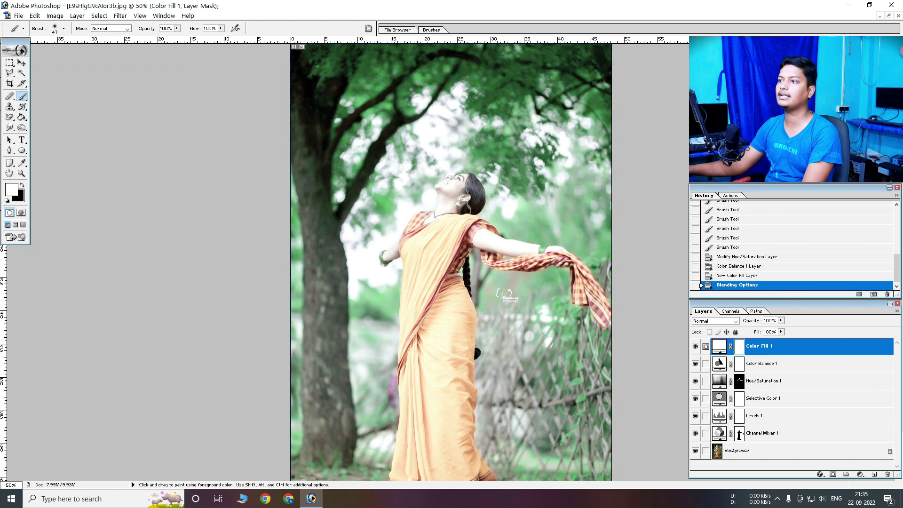
{"action": "left_click", "coordinate": [719, 322]}
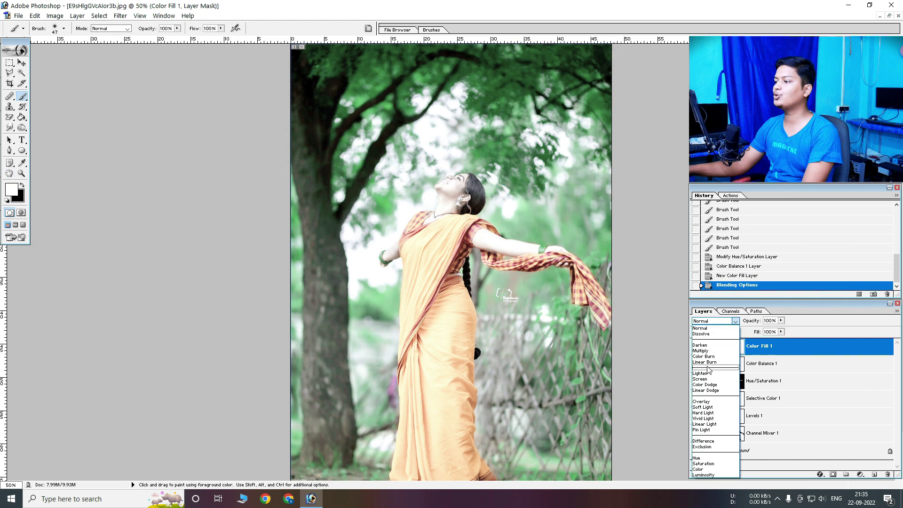
{"action": "left_click", "coordinate": [709, 408]}
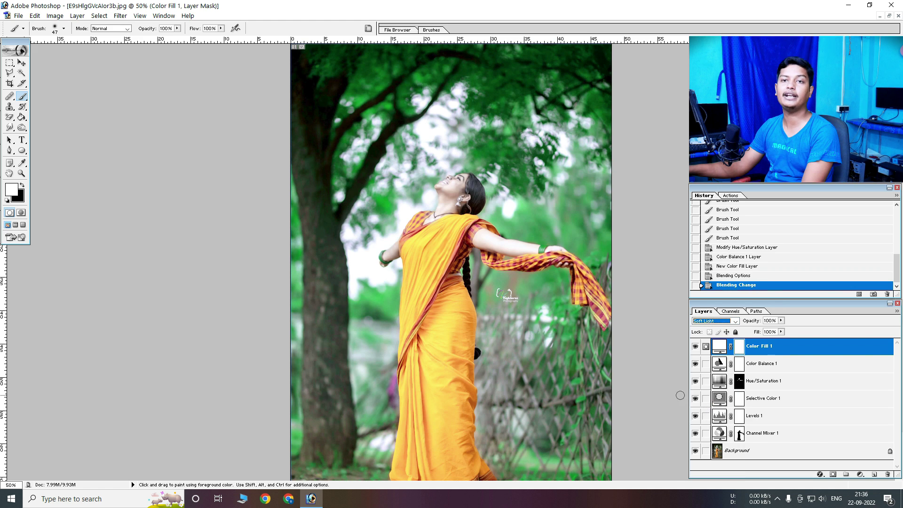
Step: Invert the fill layer's mask and paint white over the woman's face and arms
{"action": "key", "text": "ctrl+plus"}
{"action": "left_click", "coordinate": [469, 203]}
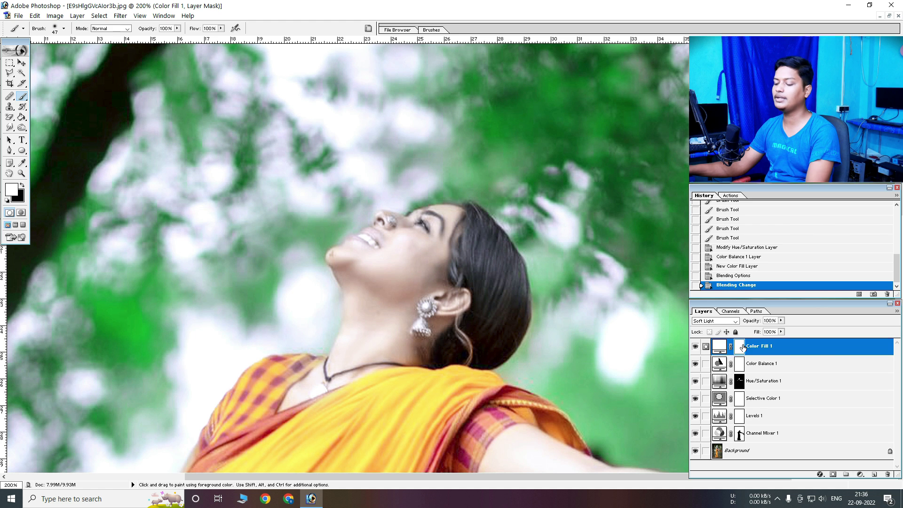
{"action": "key", "text": "ctrl+i"}
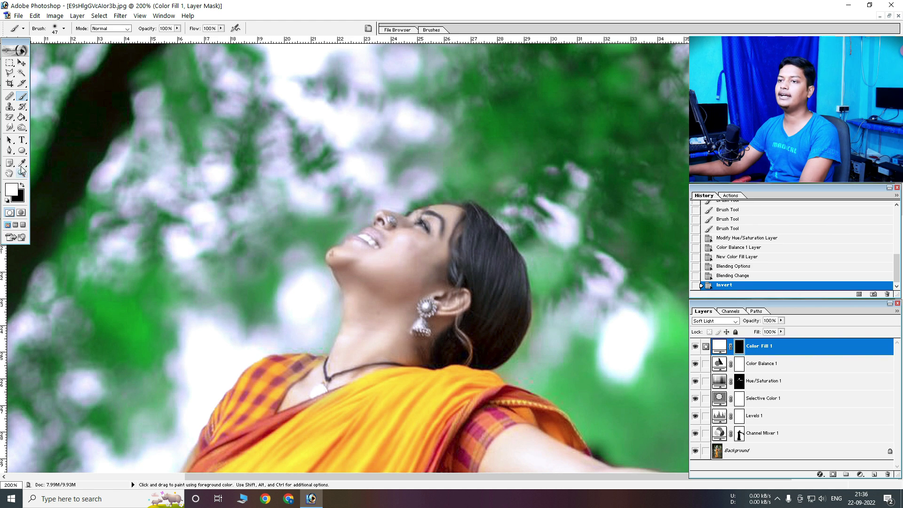
{"action": "mouse_move", "coordinate": [411, 240]}
{"action": "left_mouse_down"}
{"action": "mouse_move", "coordinate": [362, 252]}
{"action": "mouse_move", "coordinate": [423, 382]}
{"action": "mouse_move", "coordinate": [282, 260]}
{"action": "left_mouse_up"}
{"action": "left_click_drag", "start_coordinate": [363, 332], "coordinate": [478, 387]}
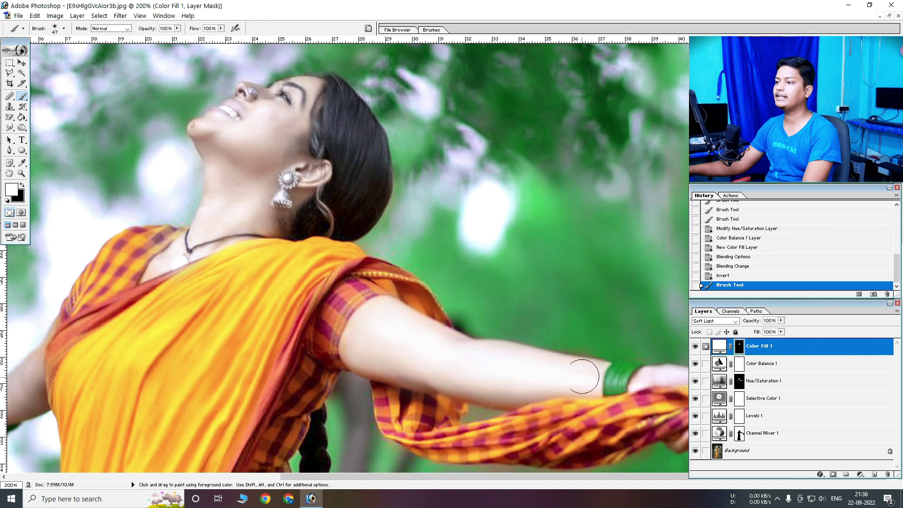
{"action": "left_click_drag", "start_coordinate": [689, 382], "coordinate": [633, 376]}
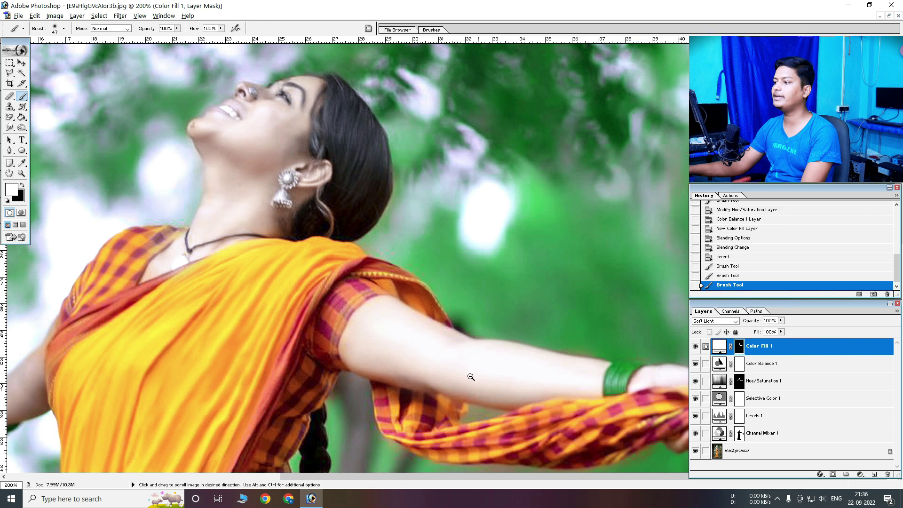
{"action": "key", "text": "ctrl+minus"}
{"action": "left_click_drag", "start_coordinate": [339, 261], "coordinate": [322, 288]}
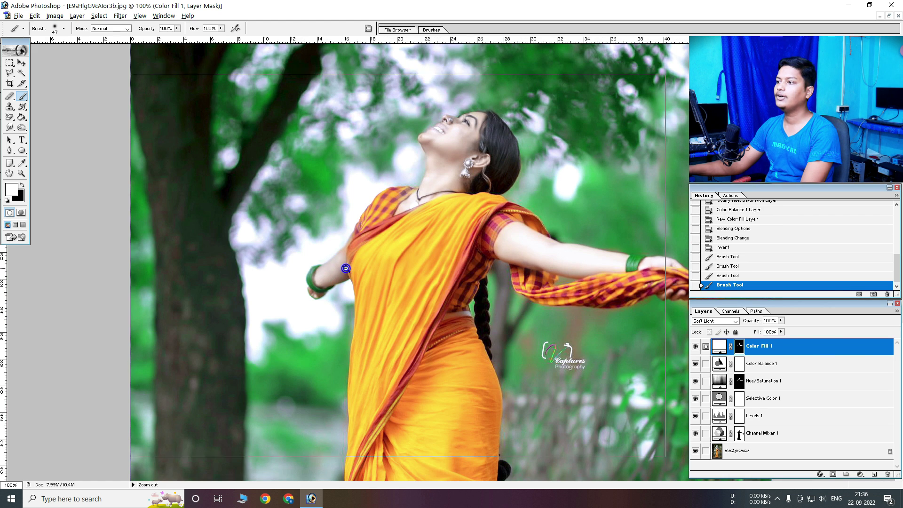
{"action": "key", "text": "ctrl+minus"}
{"action": "key", "text": "ctrl+minus"}
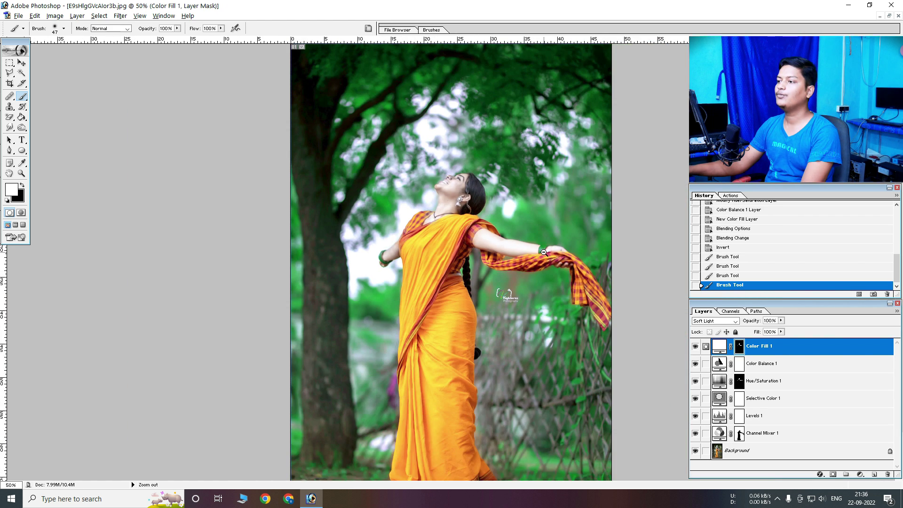
{"action": "key", "text": "ctrl+minus"}
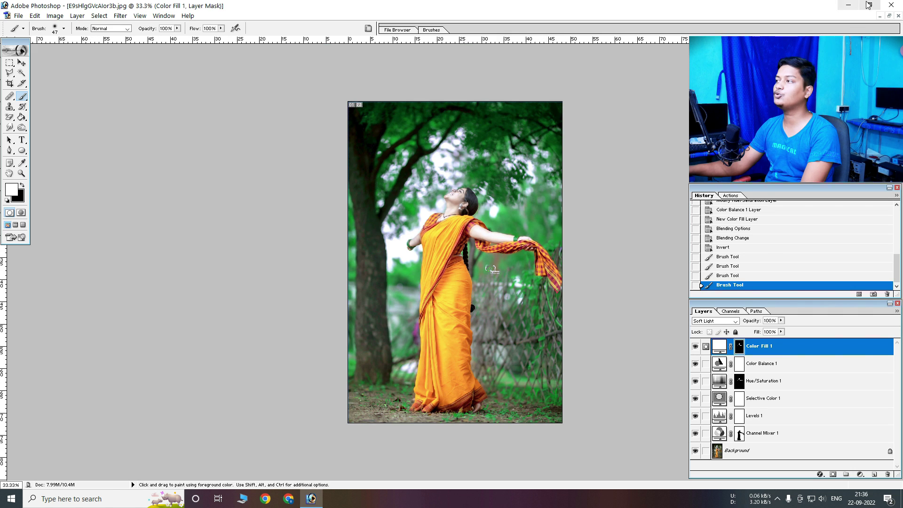
{"action": "left_click", "coordinate": [889, 16]}
Step: Copy the sun flare image onto the saree photo and blend it in Screen mode
{"action": "left_click", "coordinate": [22, 63]}
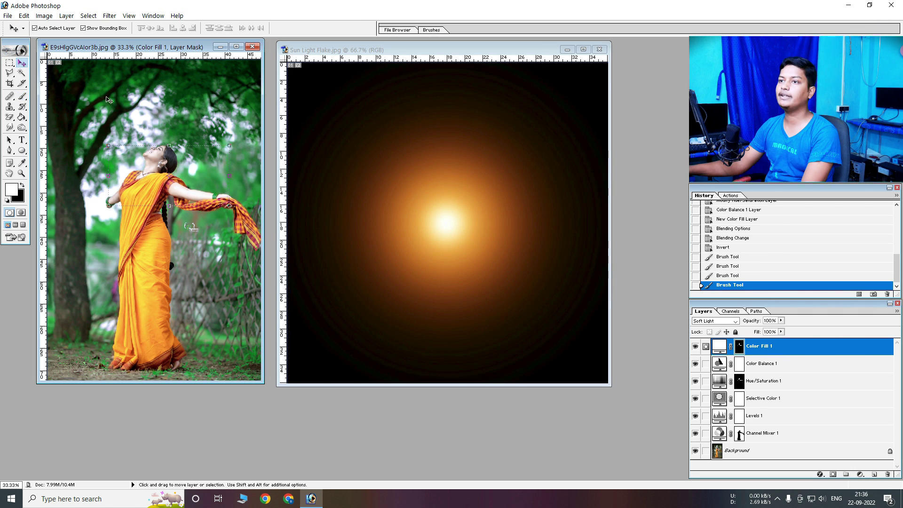
{"action": "left_click_drag", "start_coordinate": [401, 191], "coordinate": [141, 124]}
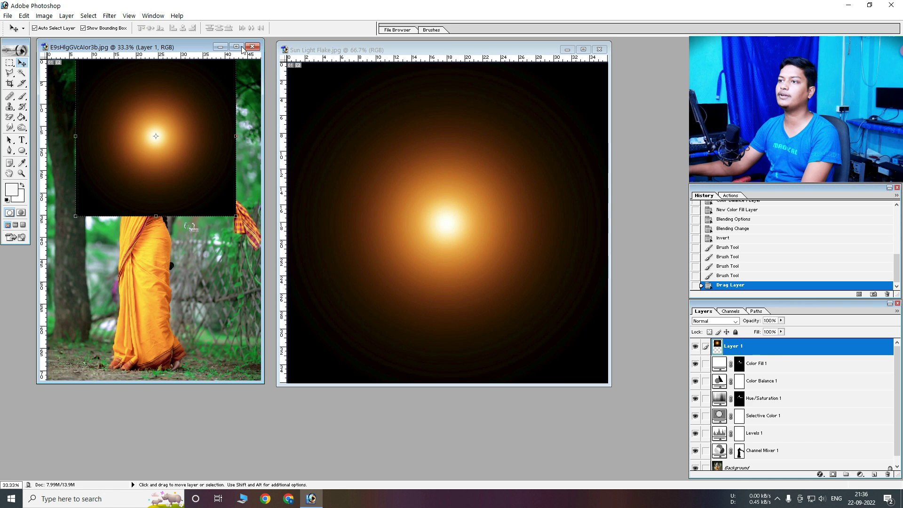
{"action": "left_click", "coordinate": [235, 47]}
{"action": "left_click", "coordinate": [715, 321]}
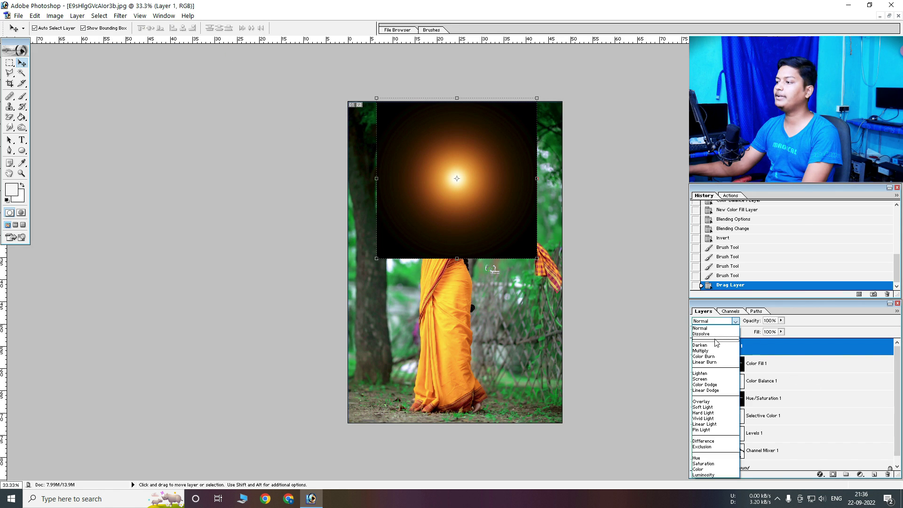
{"action": "left_click", "coordinate": [705, 379]}
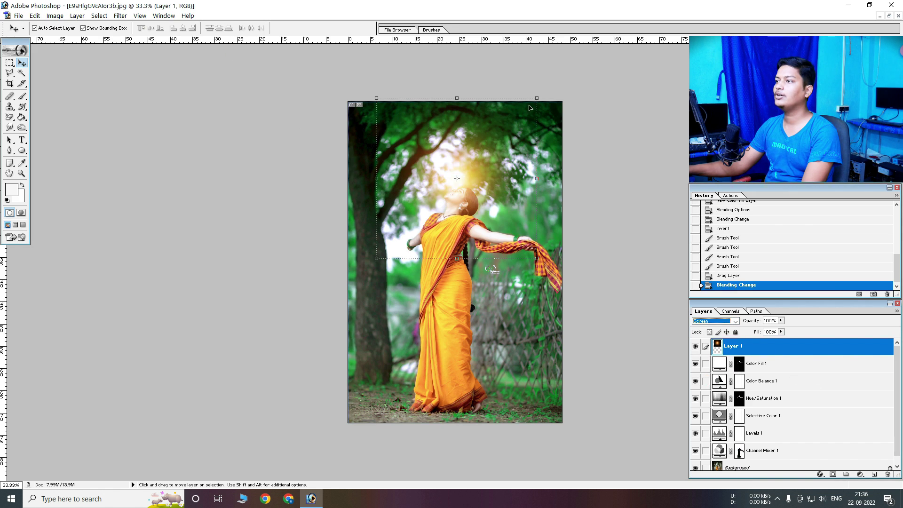
Step: Shrink the glow and position it above the woman's face as a soft sun flare
{"action": "mouse_move", "coordinate": [536, 98]}
{"action": "left_mouse_down"}
{"action": "mouse_move", "coordinate": [471, 162]}
{"action": "mouse_move", "coordinate": [503, 136]}
{"action": "left_mouse_up"}
{"action": "left_click_drag", "start_coordinate": [445, 219], "coordinate": [451, 178]}
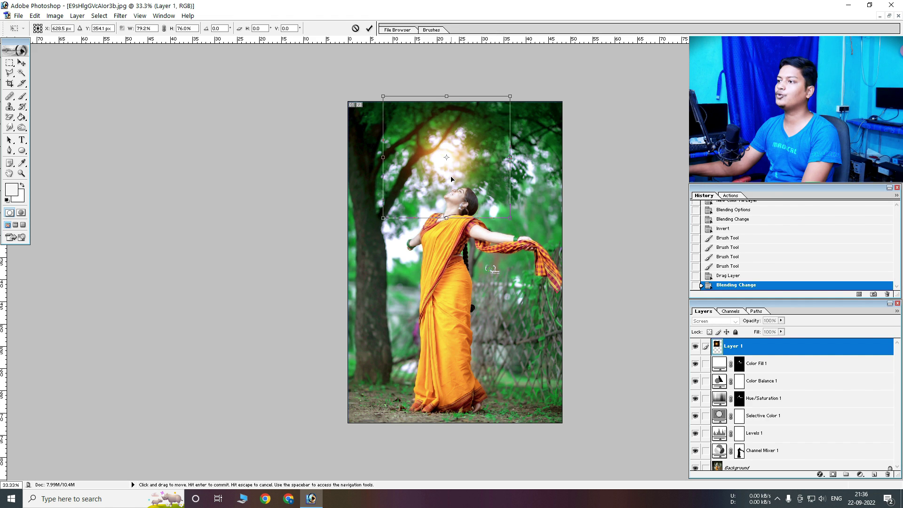
{"action": "key", "text": "Return"}
{"action": "left_click", "coordinate": [485, 173]}
{"action": "key", "text": "ctrl+plus"}
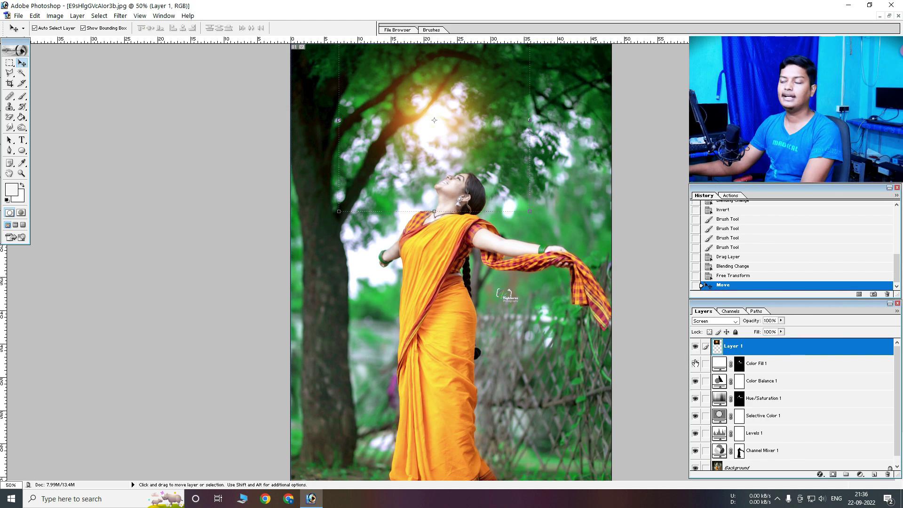
{"action": "left_click", "coordinate": [846, 475]}
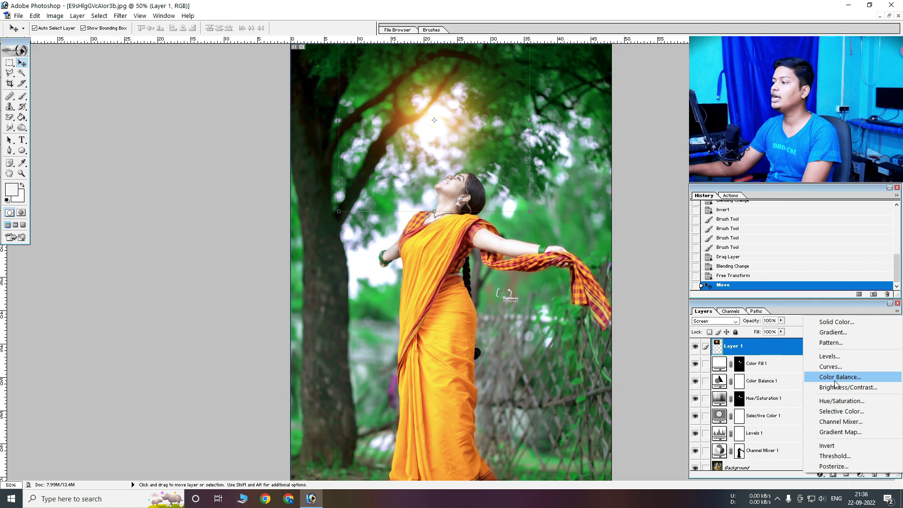
Step: Add a Selective Color layer with Black +5 in Blacks and +7 in Neutrals
{"action": "left_click", "coordinate": [842, 411]}
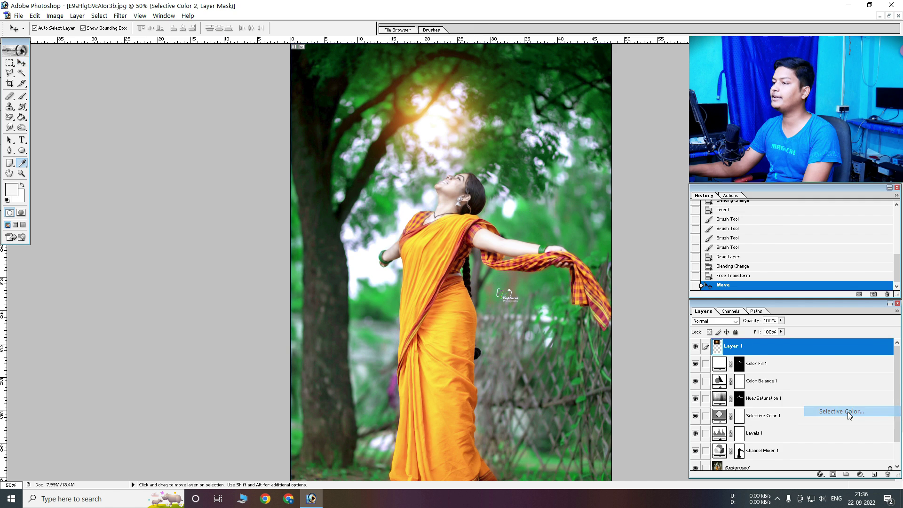
{"action": "left_click", "coordinate": [148, 101]}
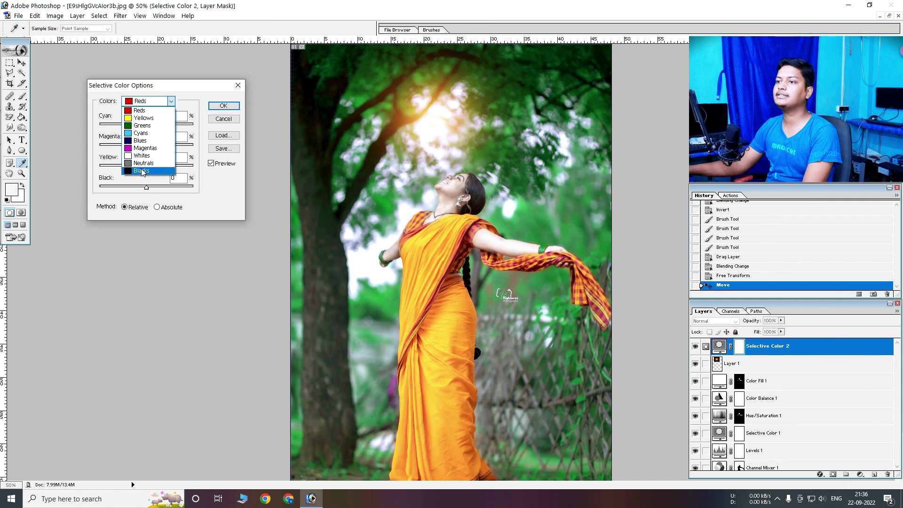
{"action": "left_click", "coordinate": [143, 173]}
{"action": "left_click_drag", "start_coordinate": [146, 188], "coordinate": [149, 187]}
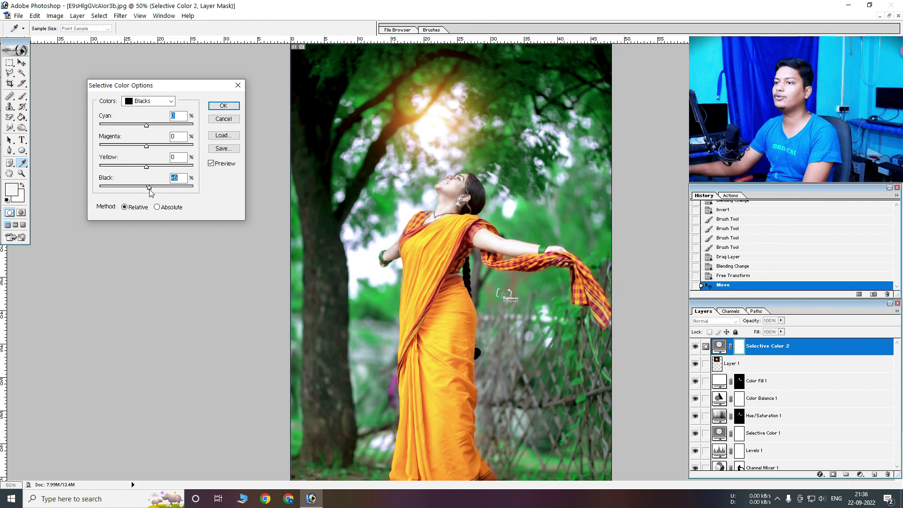
{"action": "left_click", "coordinate": [151, 101]}
{"action": "left_click", "coordinate": [146, 170]}
{"action": "left_click_drag", "start_coordinate": [147, 187], "coordinate": [150, 188]}
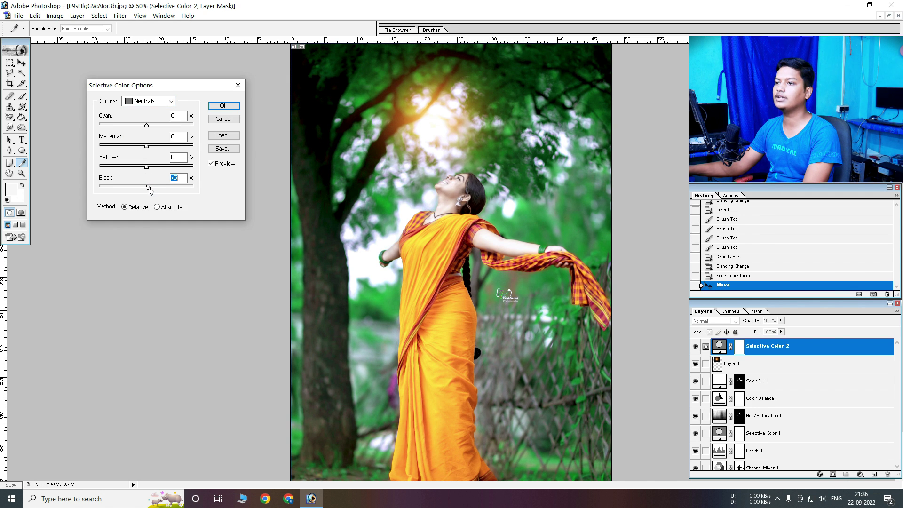
{"action": "key", "text": "Return"}
{"action": "key", "text": "v"}
Step: Toggle Selective Color 2's visibility to compare the photo before and after
{"action": "key", "text": "ctrl+minus"}
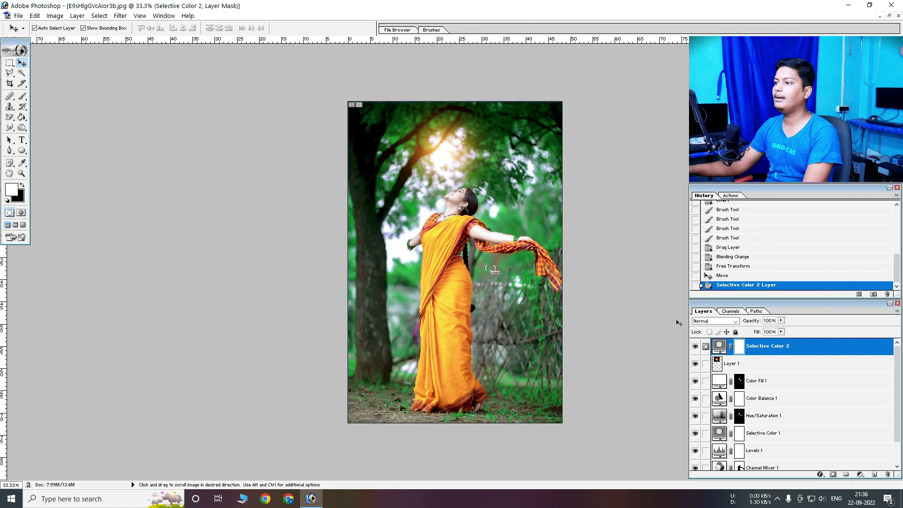
{"action": "left_click", "coordinate": [695, 346]}
{"action": "left_click", "coordinate": [695, 346]}
{"action": "key", "text": "ctrl+plus"}
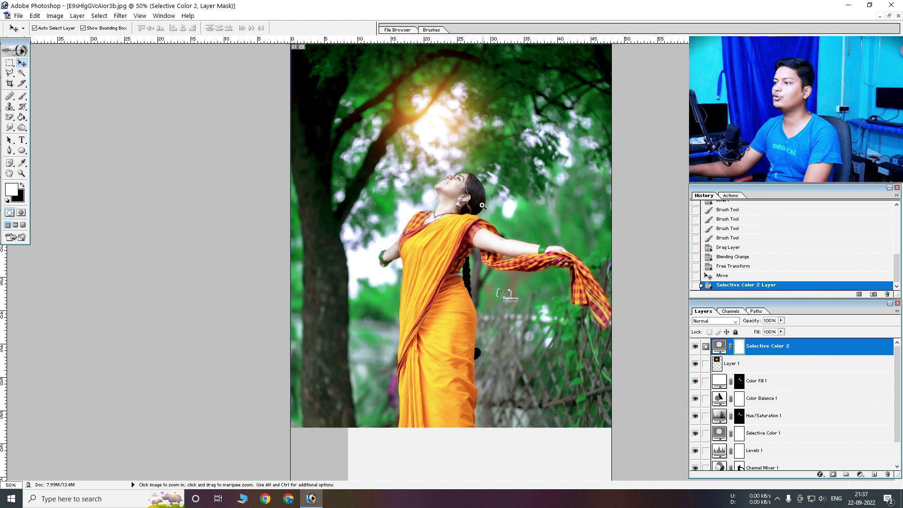
{"action": "key", "text": "ctrl+minus"}
{"action": "key", "text": "ctrl+plus"}
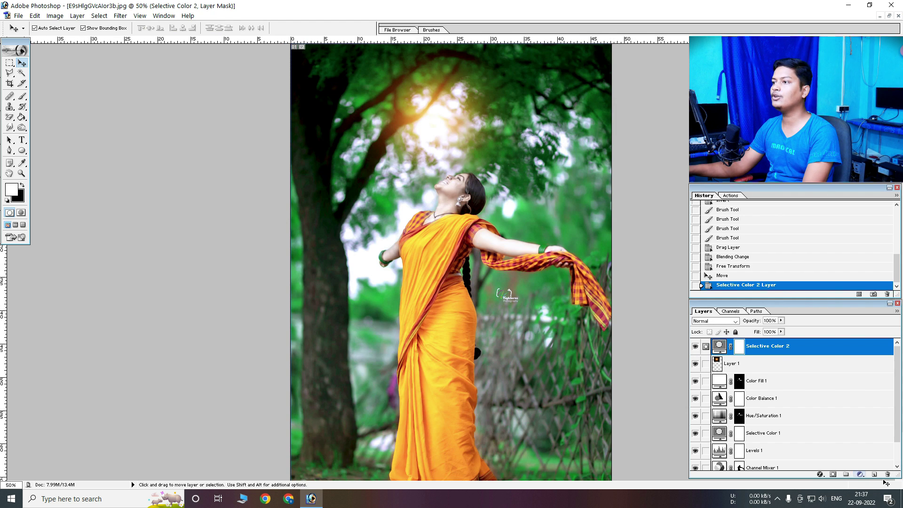
{"action": "left_click", "coordinate": [859, 473]}
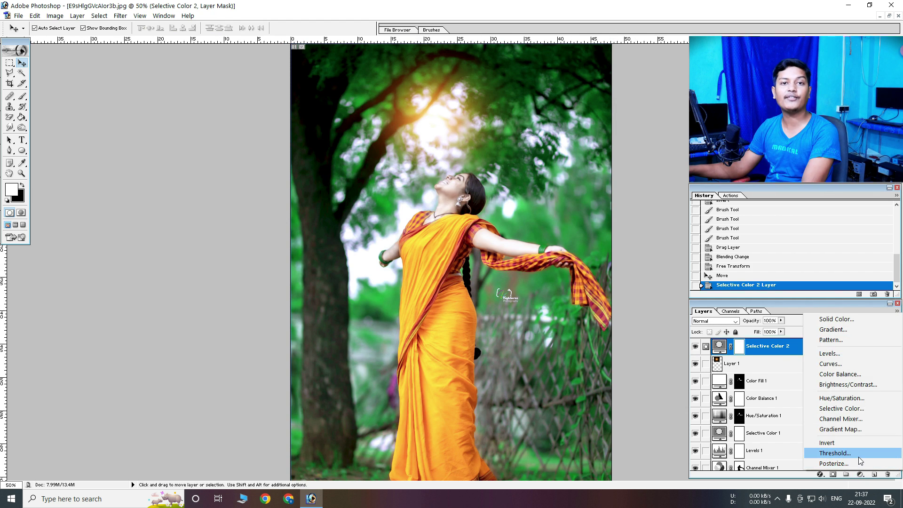
Step: Add a Selective Color layer setting Greens Cyan to +100 and Magenta to 0
{"action": "left_click", "coordinate": [839, 408]}
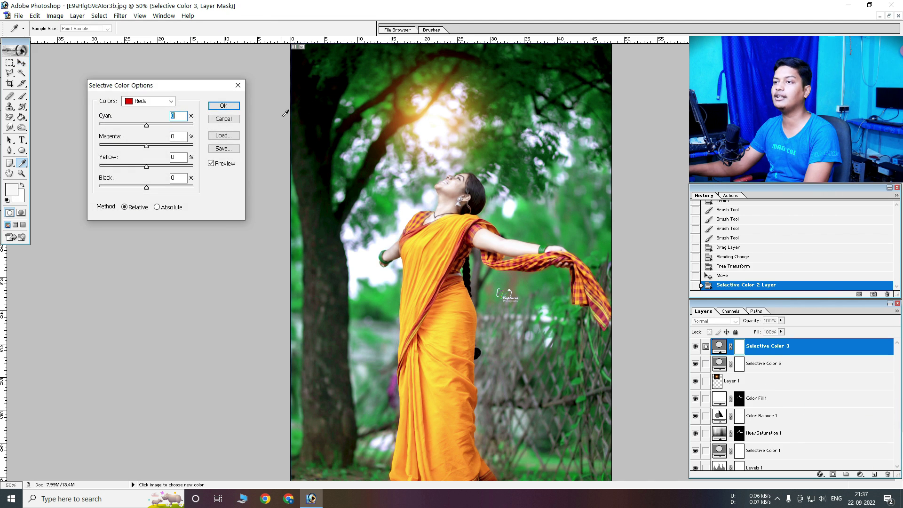
{"action": "left_click", "coordinate": [158, 104]}
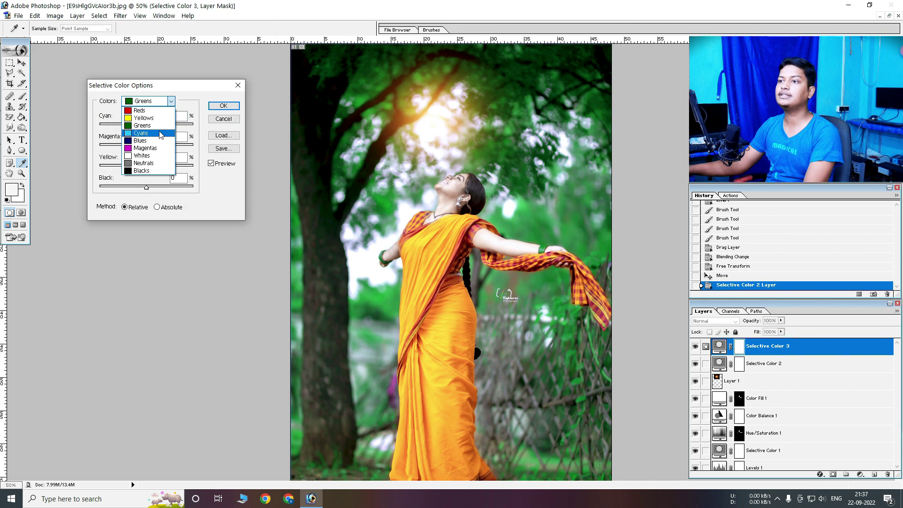
{"action": "left_click", "coordinate": [159, 126]}
{"action": "left_click_drag", "start_coordinate": [146, 126], "coordinate": [194, 125]}
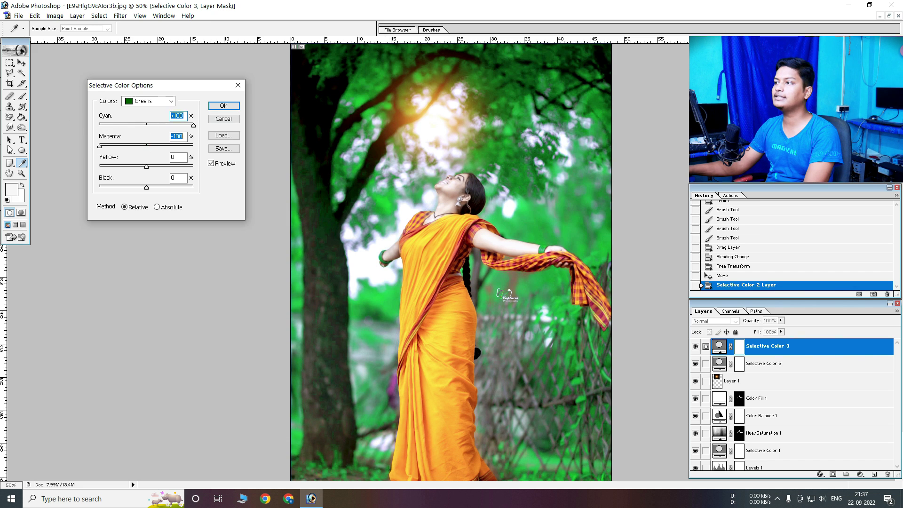
{"action": "left_click_drag", "start_coordinate": [146, 146], "coordinate": [127, 146]}
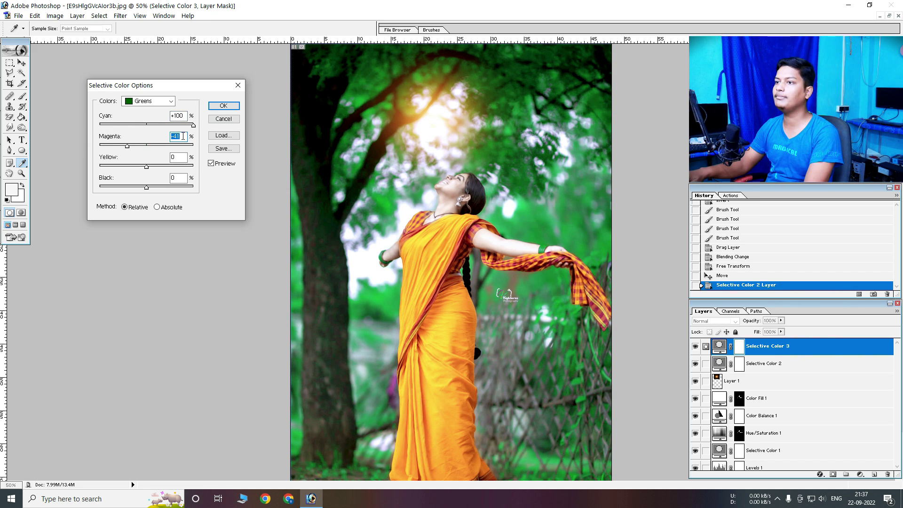
{"action": "type", "text": "0"}
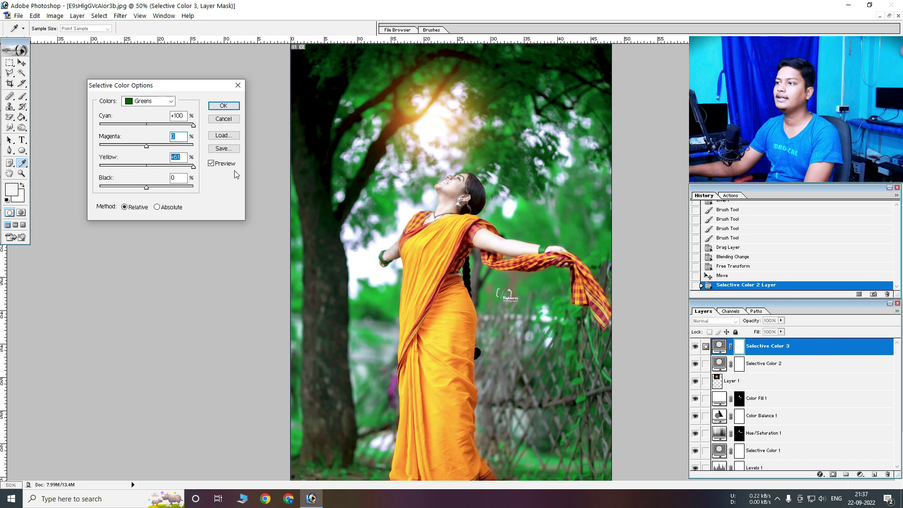
{"action": "left_click", "coordinate": [223, 105]}
{"action": "key", "text": "v"}
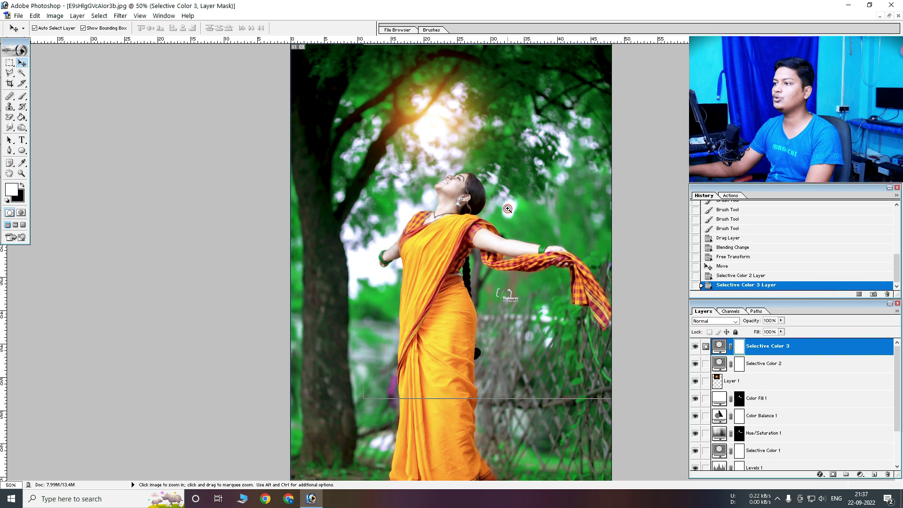
{"action": "key", "text": "ctrl+plus"}
{"action": "key", "text": "ctrl+minus"}
{"action": "key", "text": "ctrl+minus"}
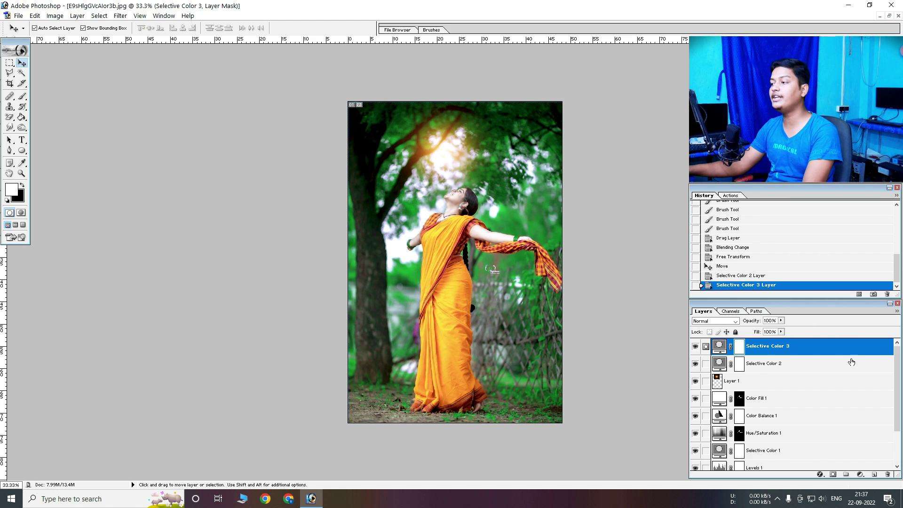
{"action": "scroll", "coordinate": [843, 393], "scroll_direction": "down", "scroll_amount": 3}
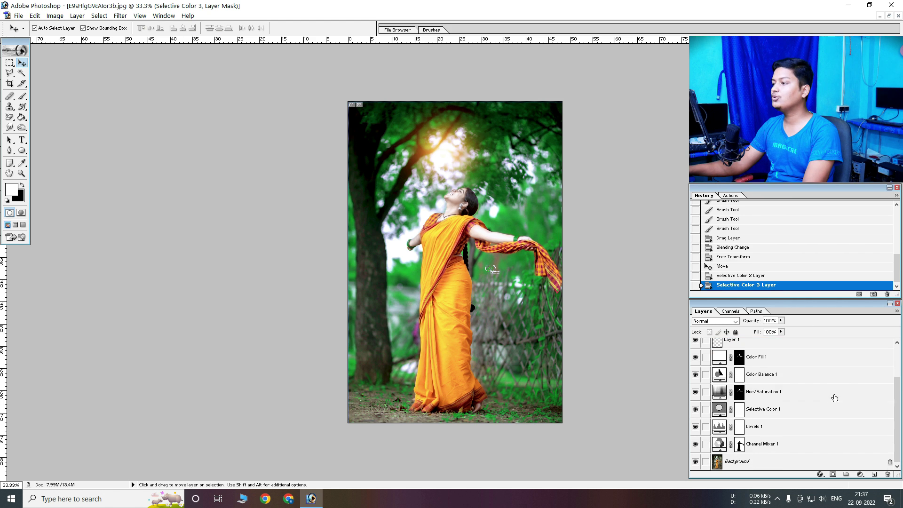
Step: Create layer set Set 1 and move Selective Color 3 and the glow layer into it
{"action": "left_click", "coordinate": [844, 475]}
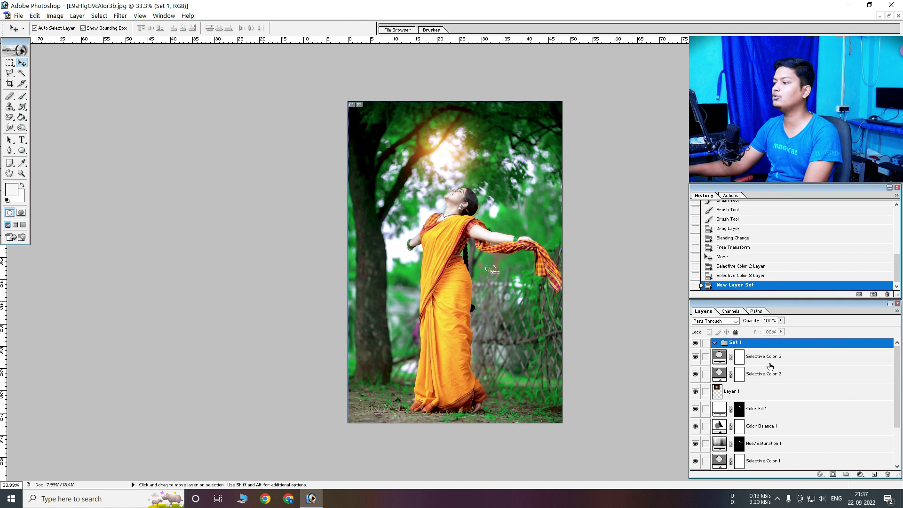
{"action": "mouse_move", "coordinate": [770, 364]}
{"action": "left_mouse_down"}
{"action": "mouse_move", "coordinate": [752, 343]}
{"action": "mouse_move", "coordinate": [742, 345]}
{"action": "left_mouse_up"}
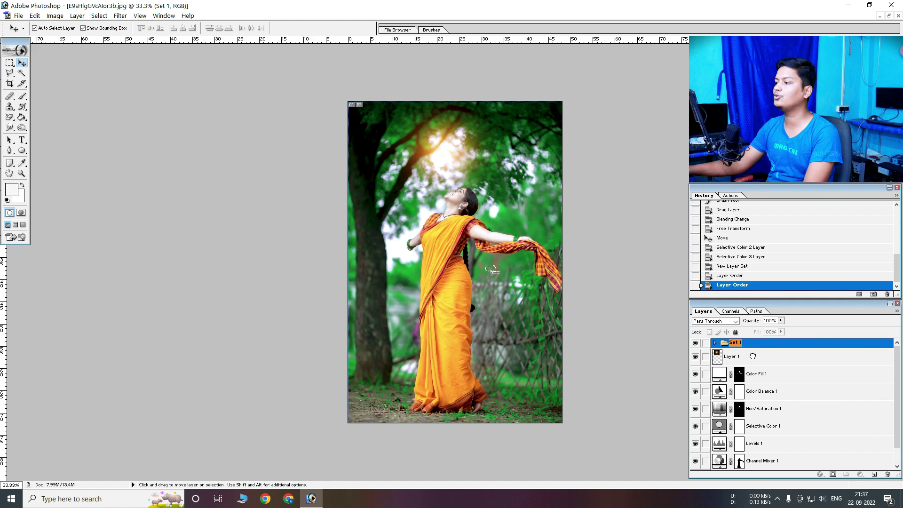
{"action": "mouse_move", "coordinate": [751, 355]}
{"action": "left_mouse_down"}
{"action": "mouse_move", "coordinate": [739, 343]}
{"action": "mouse_move", "coordinate": [753, 359]}
{"action": "left_mouse_up"}
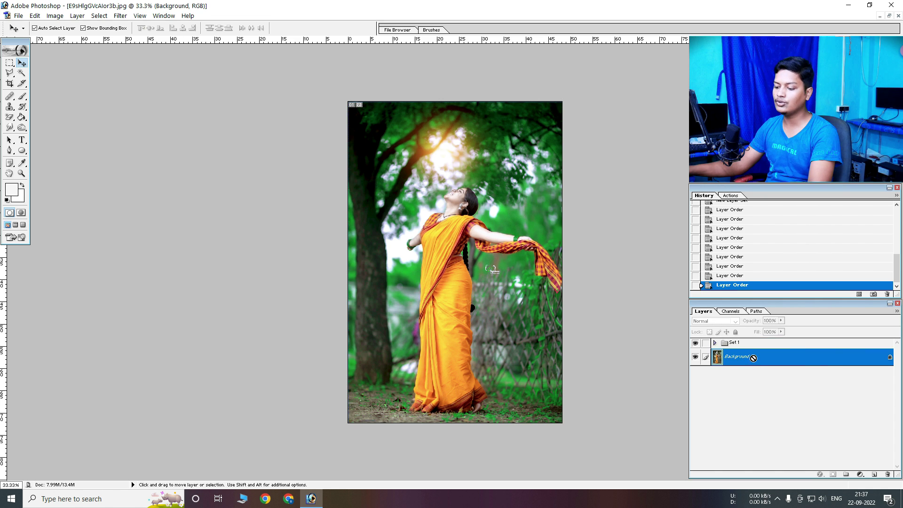
{"action": "right_click", "coordinate": [756, 351]}
Step: Duplicate the Background layer and move Background copy into Set 1
{"action": "left_click", "coordinate": [781, 386]}
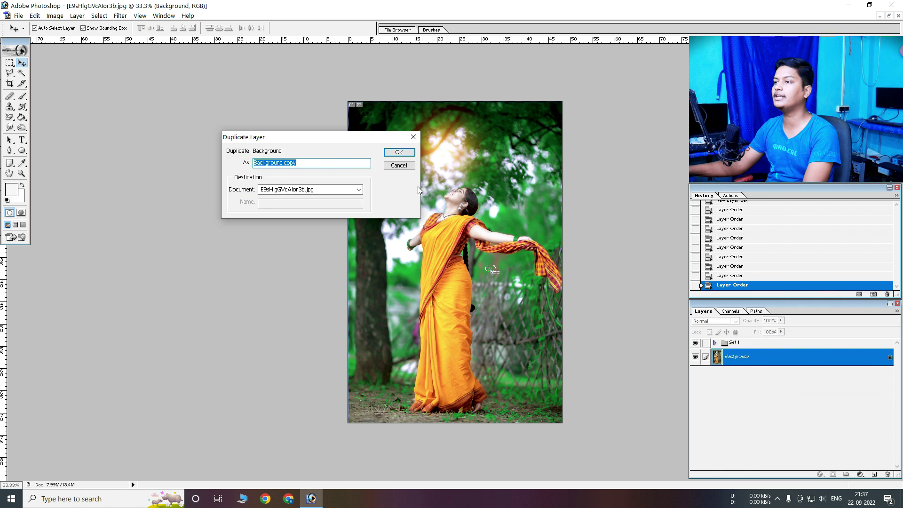
{"action": "left_click", "coordinate": [398, 153]}
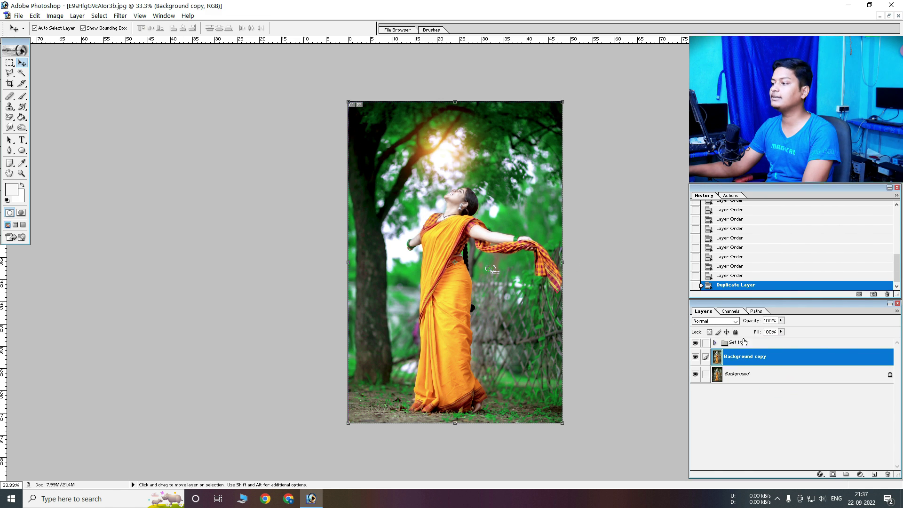
{"action": "left_click_drag", "start_coordinate": [730, 344], "coordinate": [729, 344]}
{"action": "left_click", "coordinate": [715, 343]}
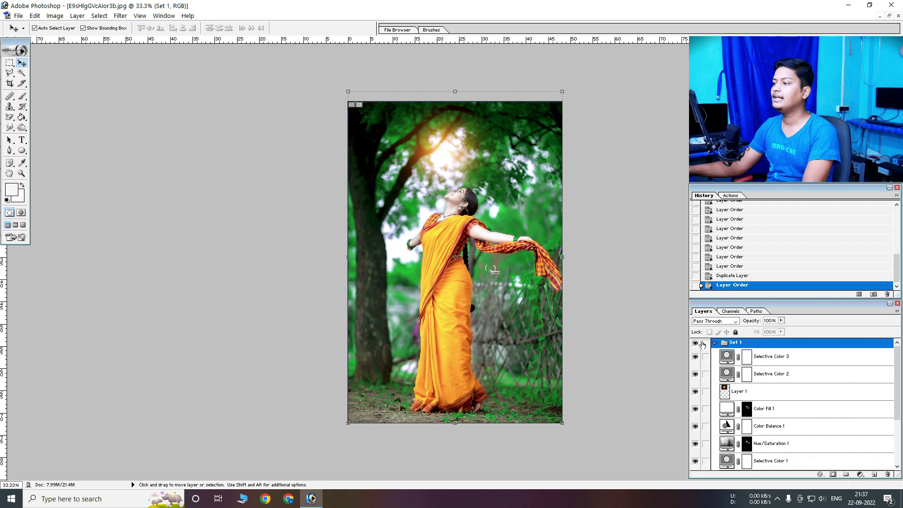
Step: Hide and show Set 1 to compare the graded and ungraded photo
{"action": "left_click", "coordinate": [695, 345]}
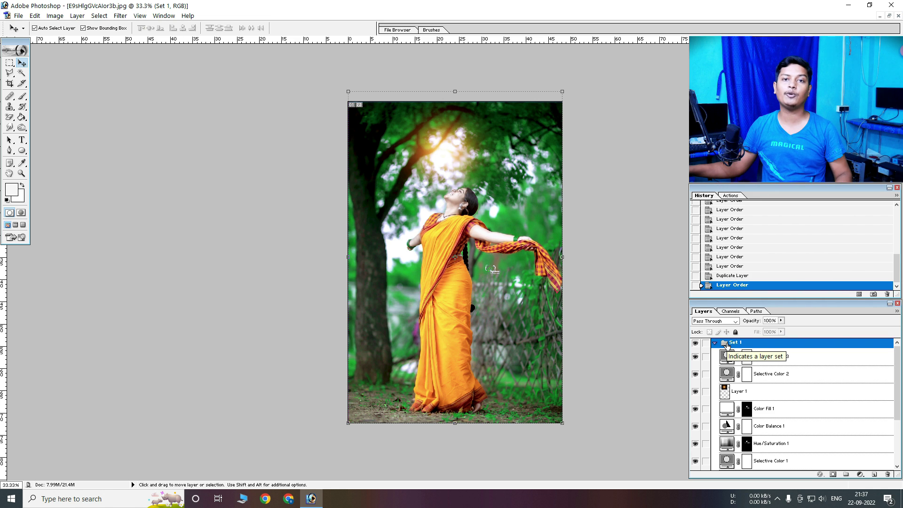
{"action": "left_click", "coordinate": [696, 345]}
{"action": "left_click", "coordinate": [696, 345]}
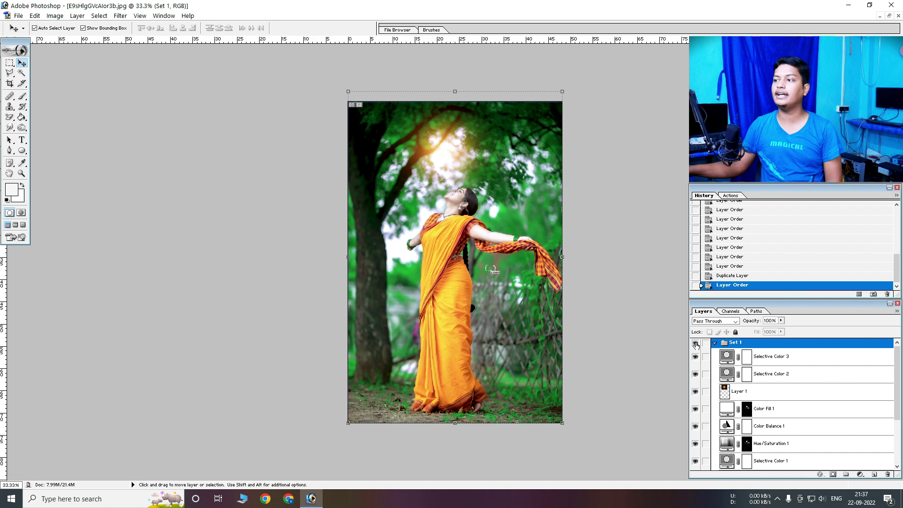